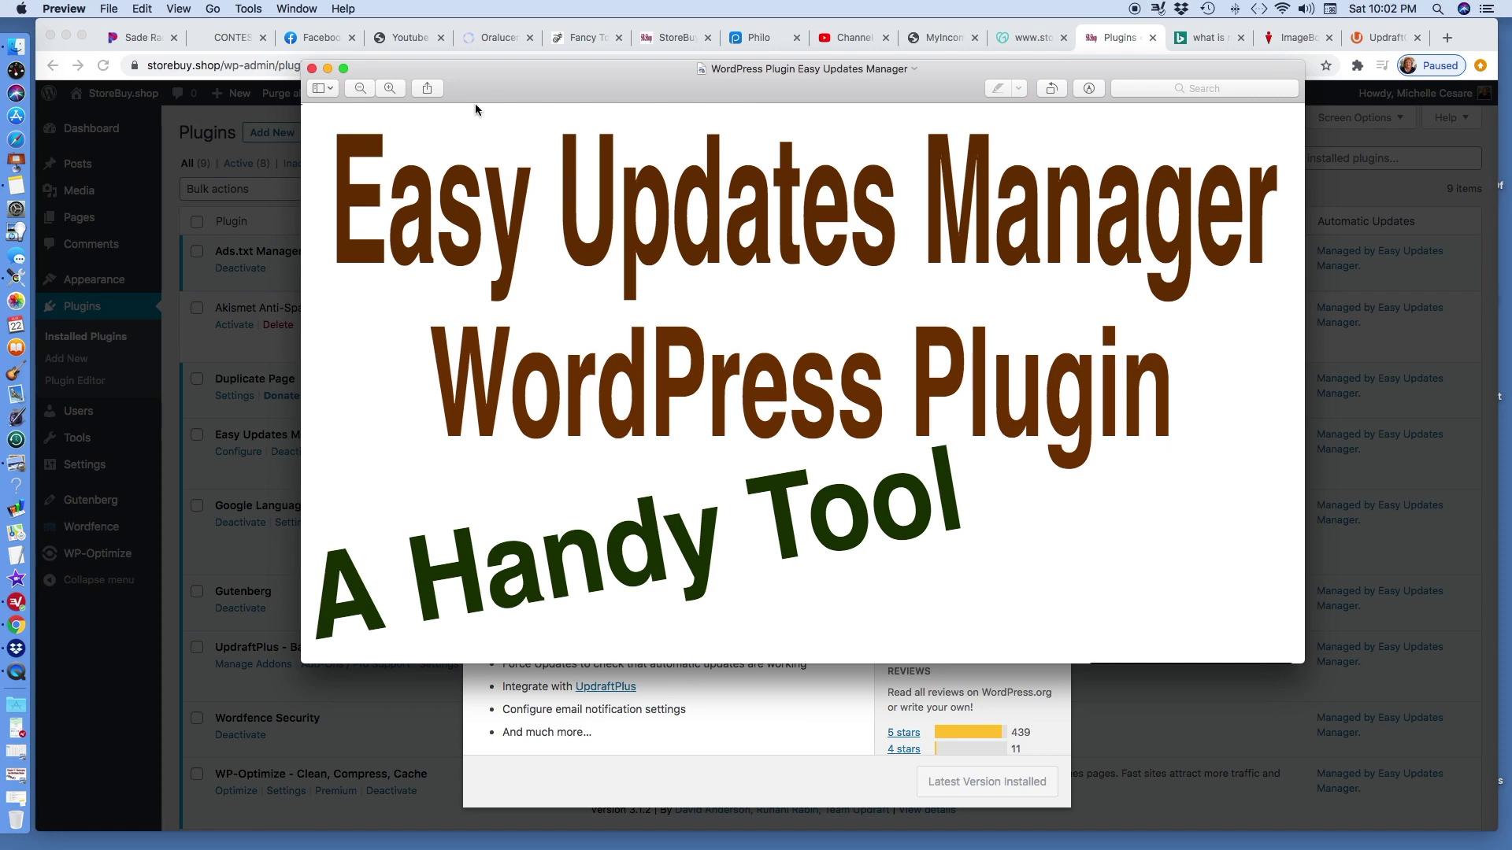
Close the Easy Updates Manager title image so its plugin details window shows
click(312, 69)
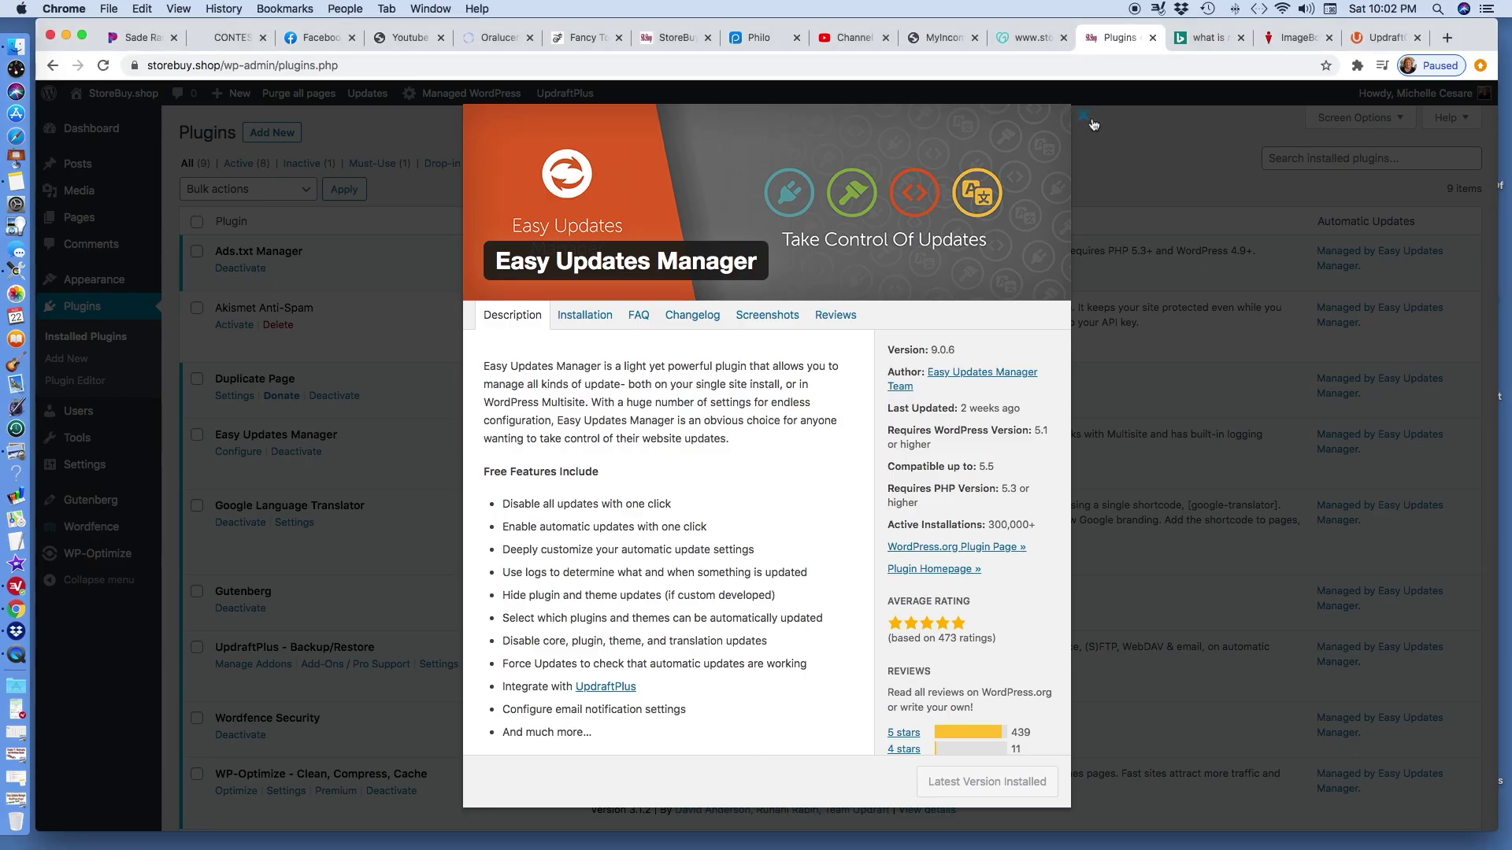
click(1086, 122)
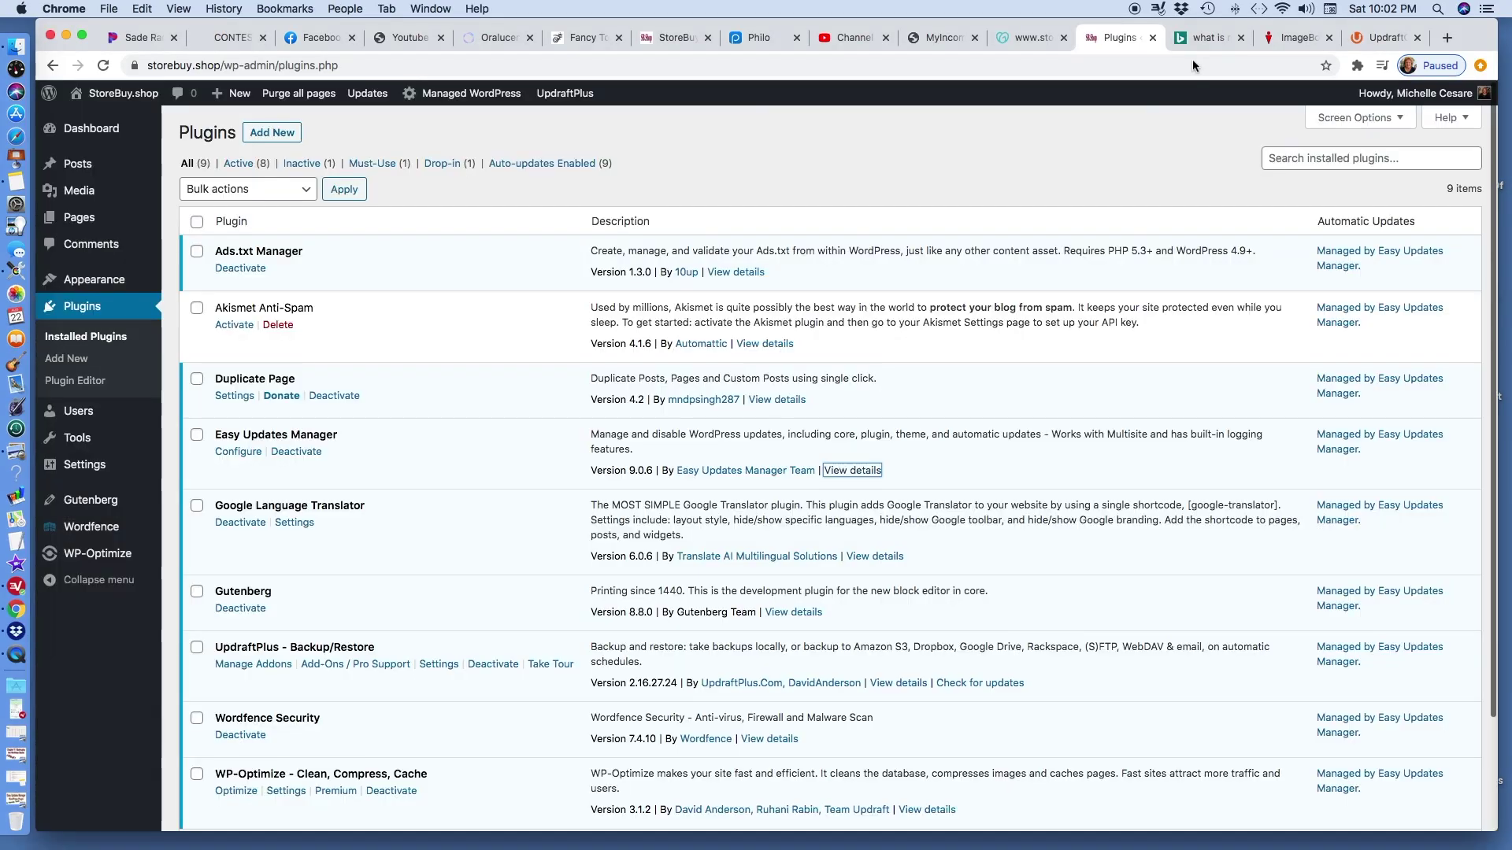
click(1211, 40)
scroll(756, 441, down, 5)
scroll(496, 406, down, 1)
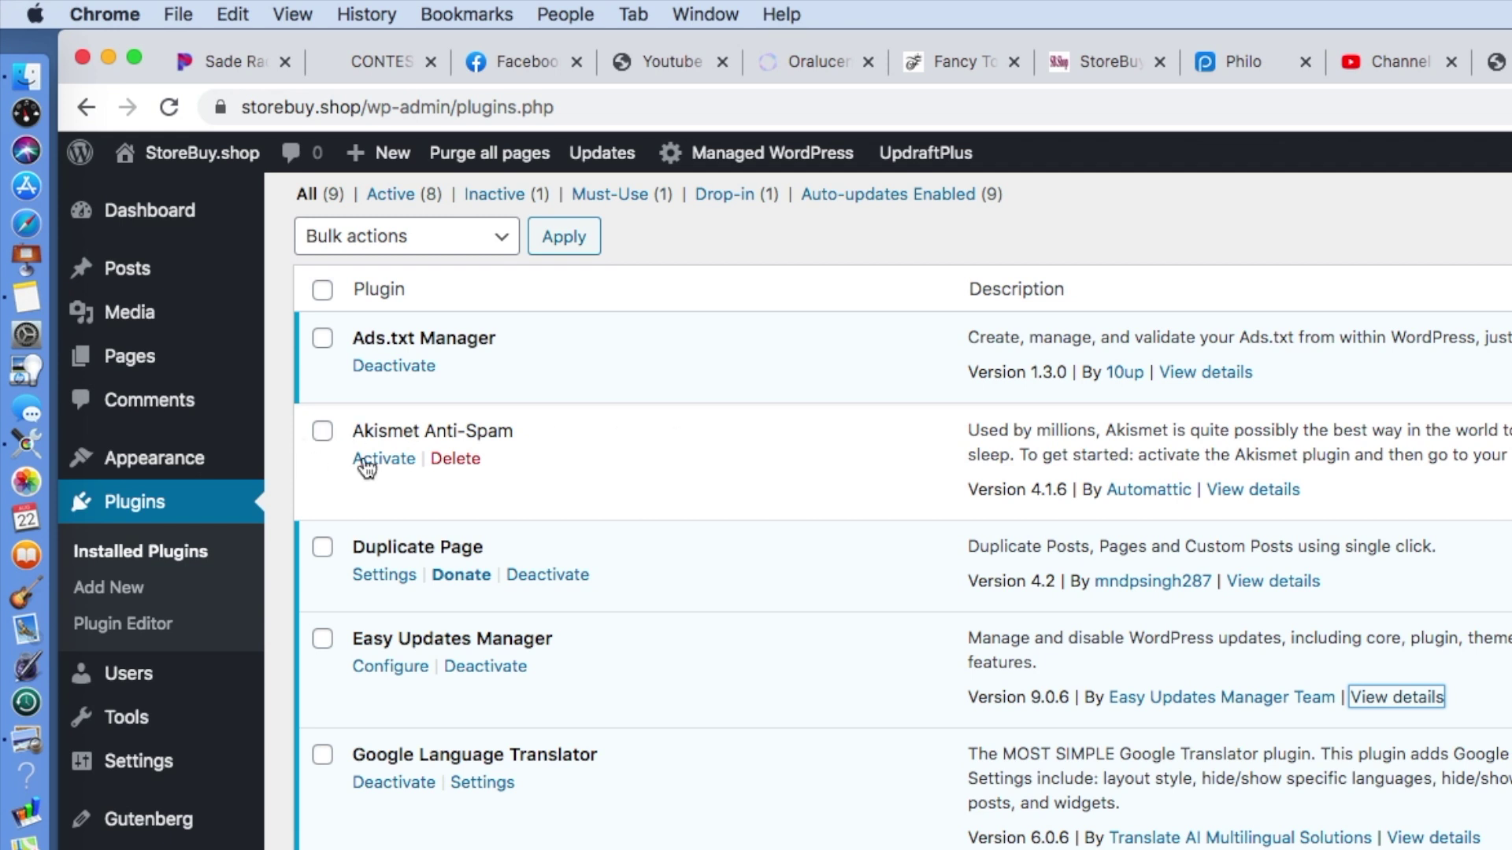
drag(351, 432, 523, 440)
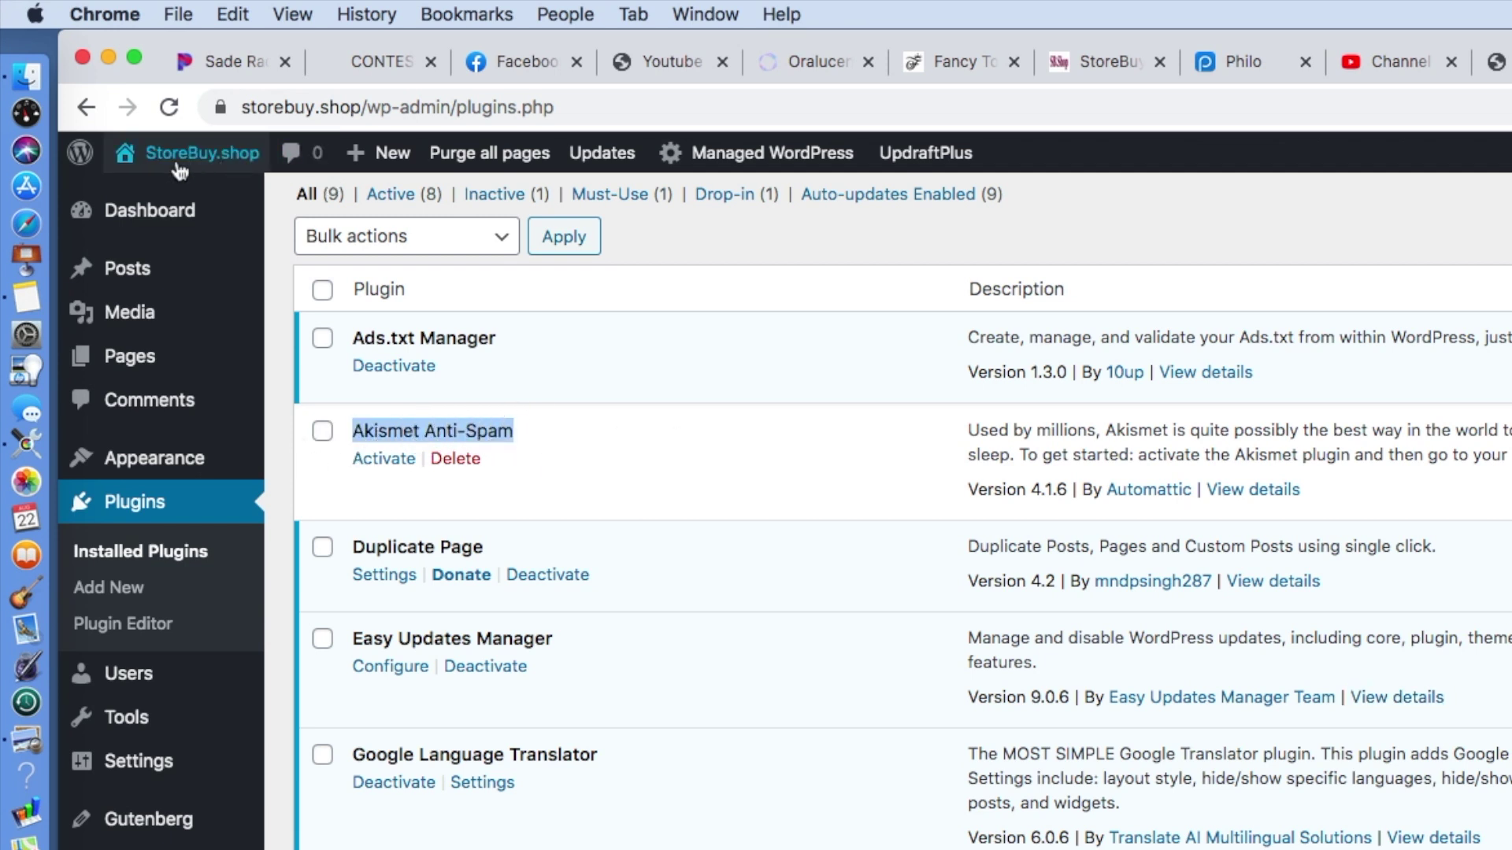
mouse_move(179, 169)
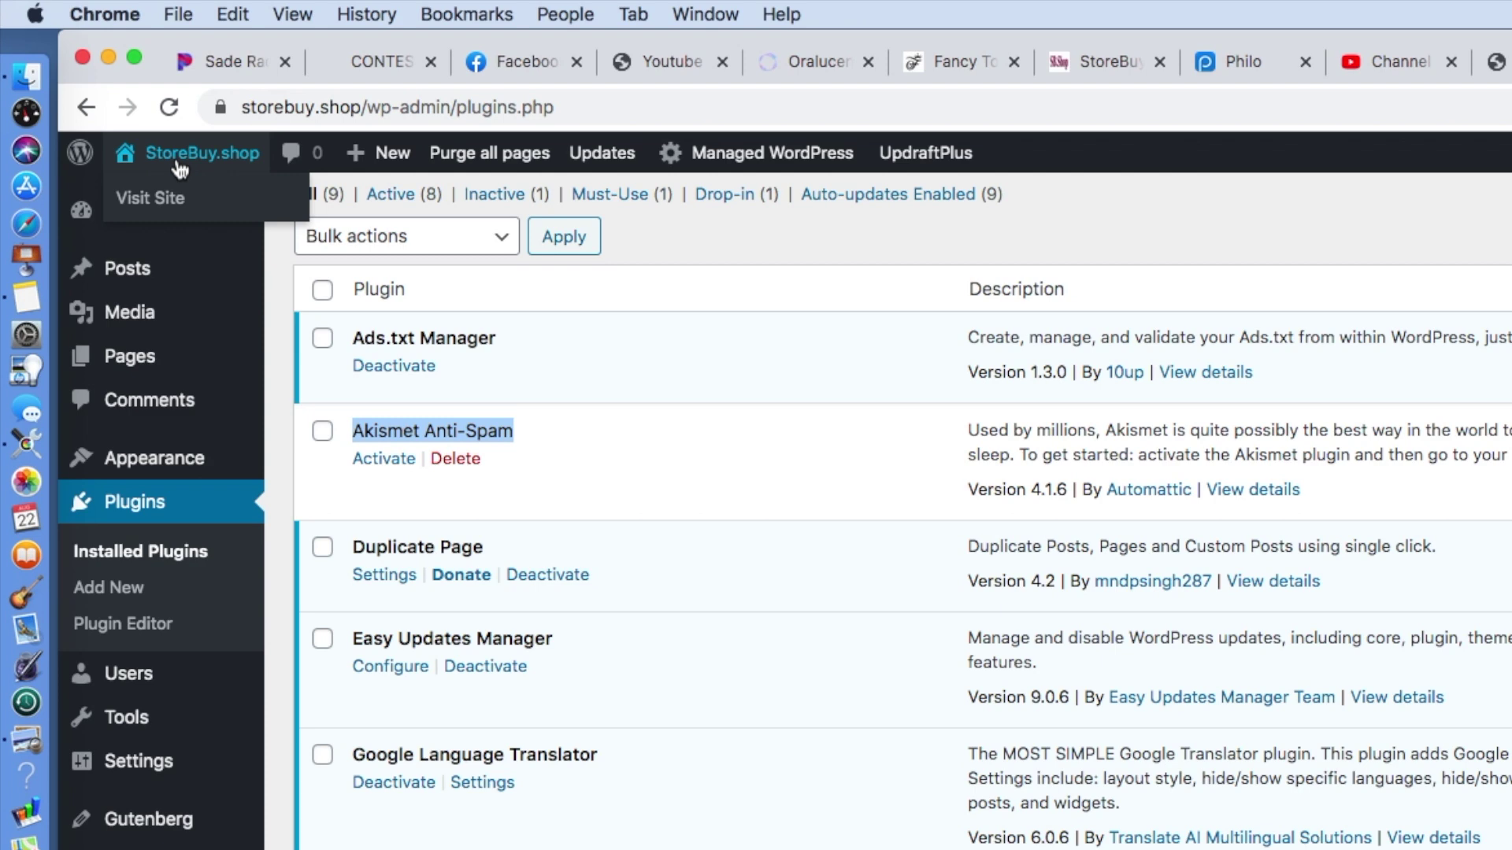
scroll(626, 410, up, 2)
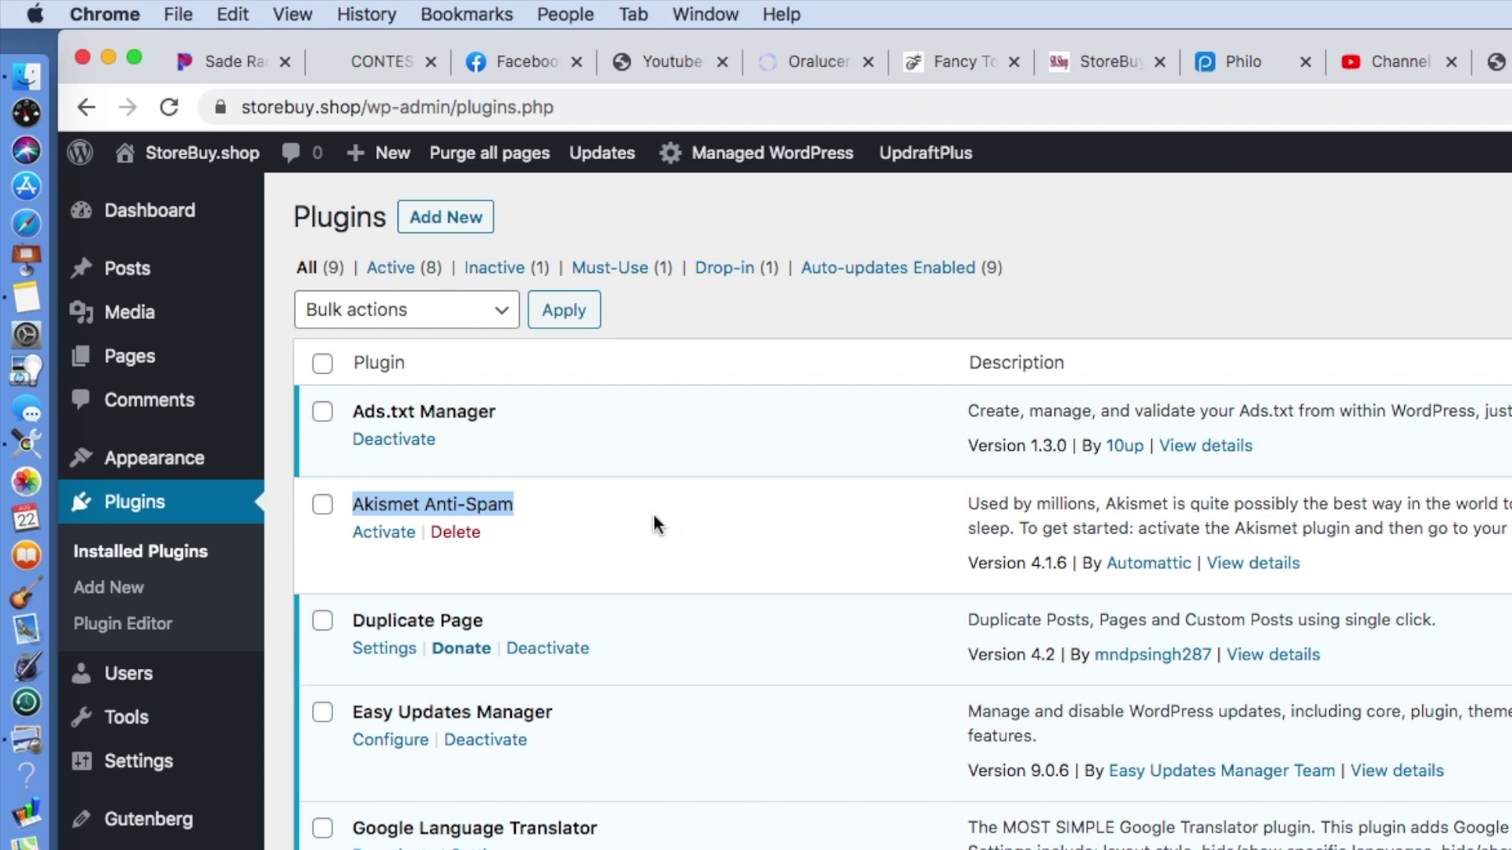
Delete Akismet Anti-Spam and confirm; removal fails, then highlight the Easy Updates Manager name
click(457, 534)
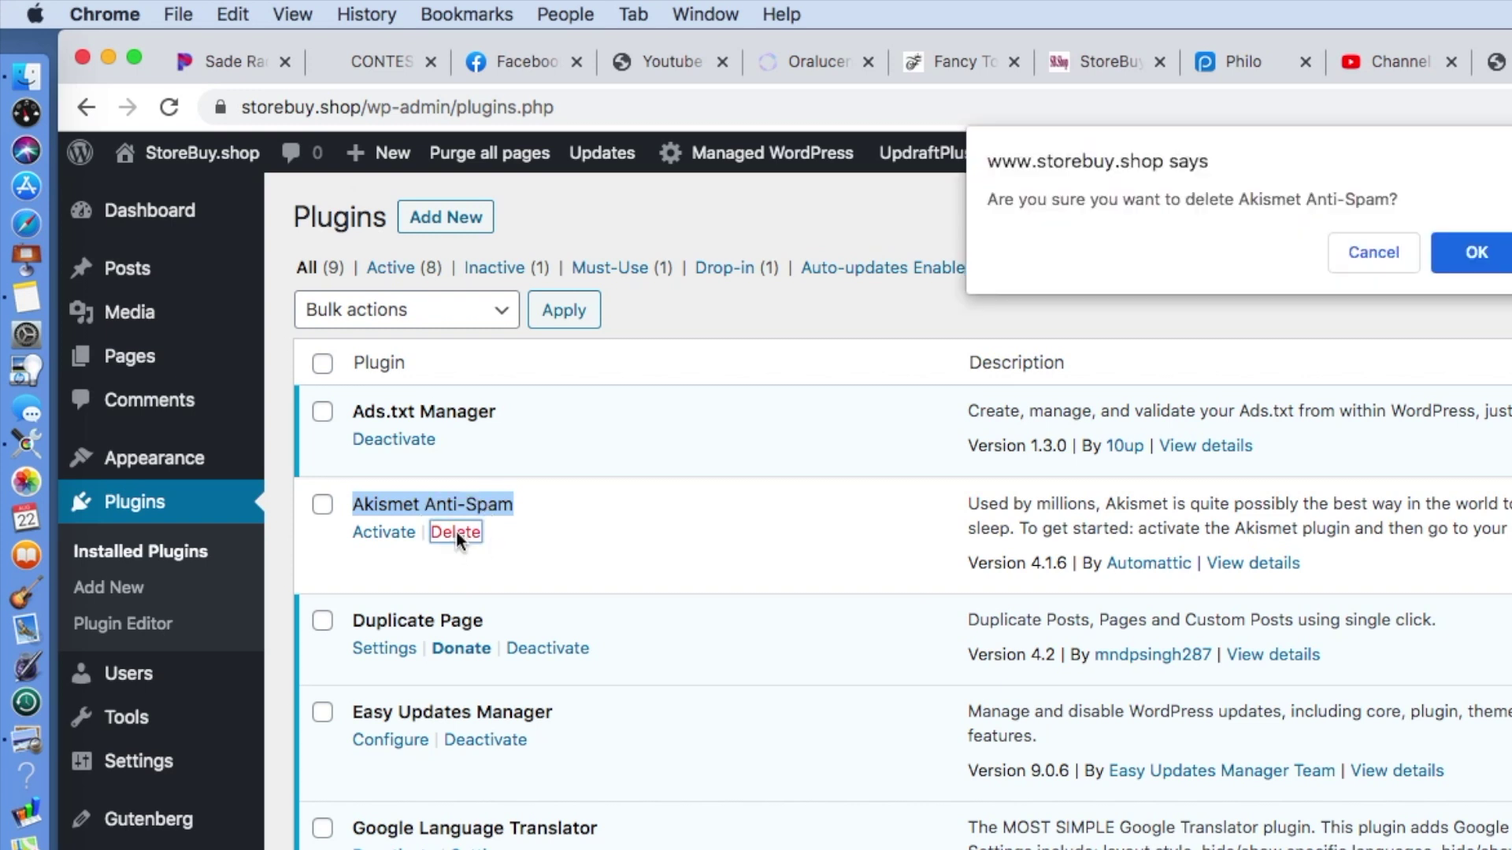
click(1469, 253)
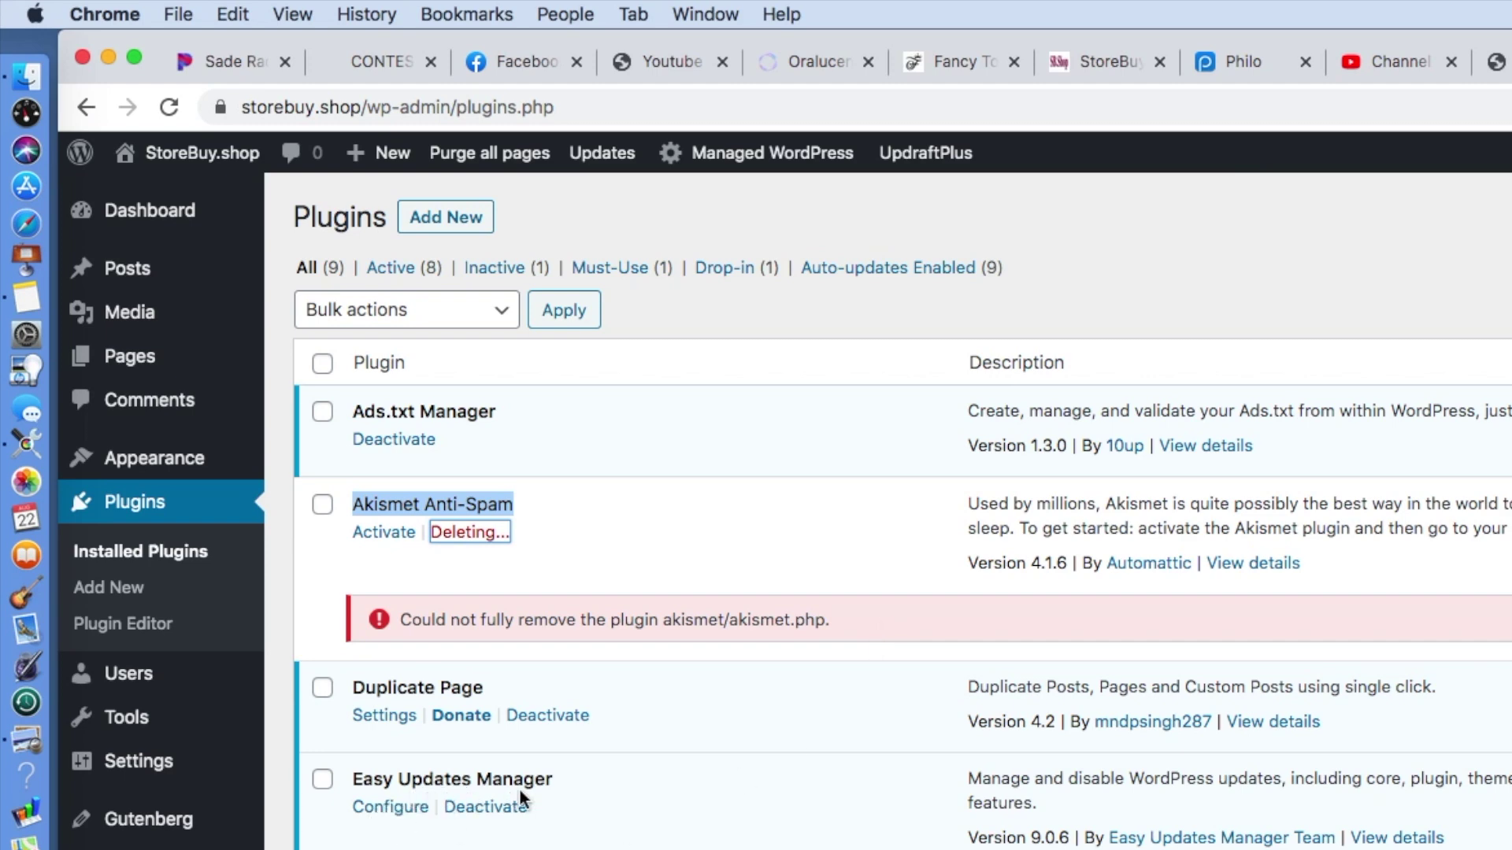
scroll(739, 744, down, 3)
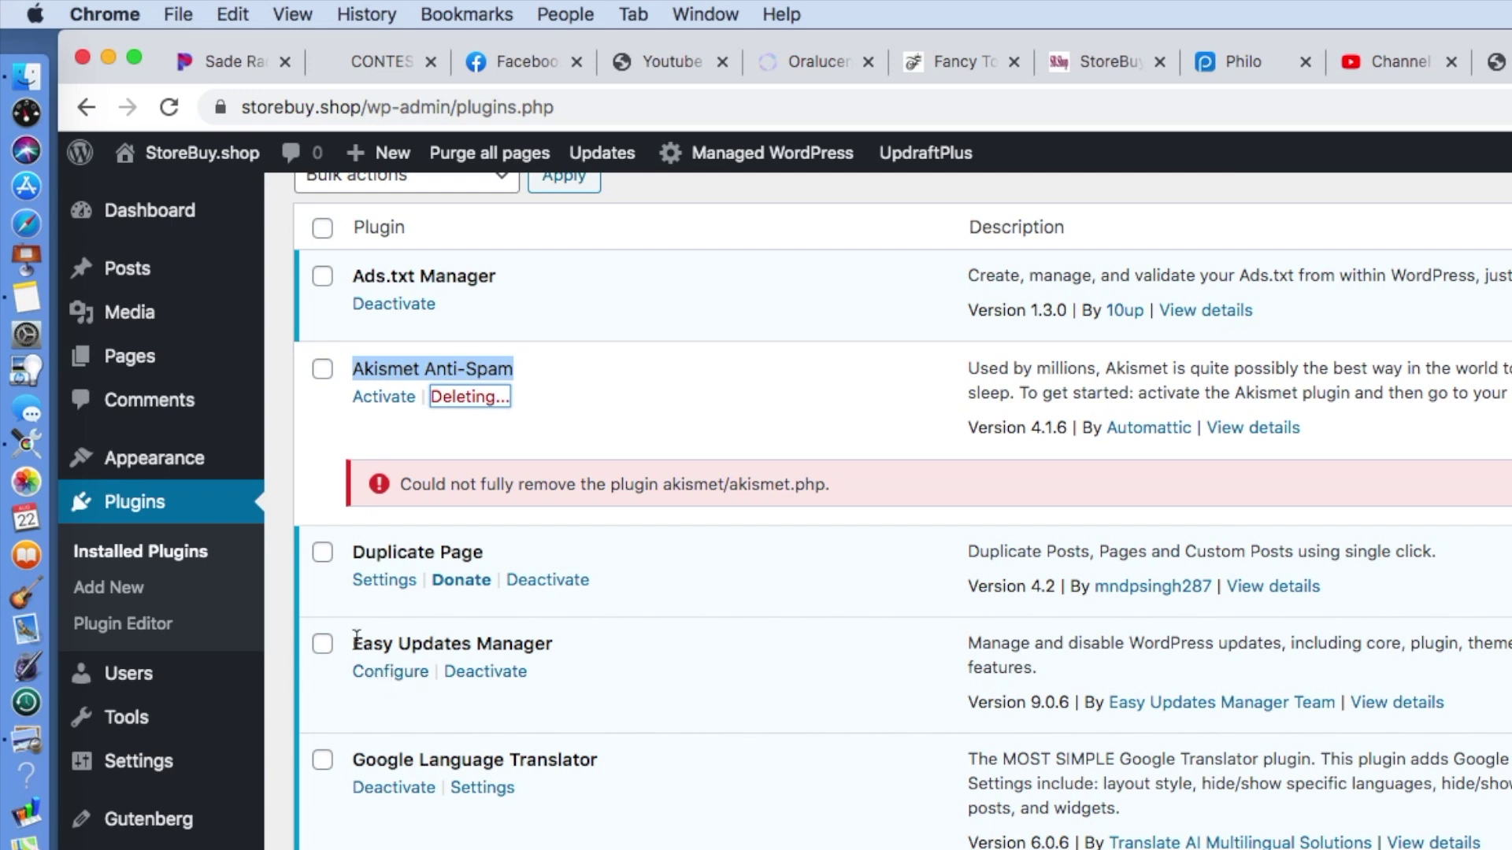
drag(353, 643, 556, 648)
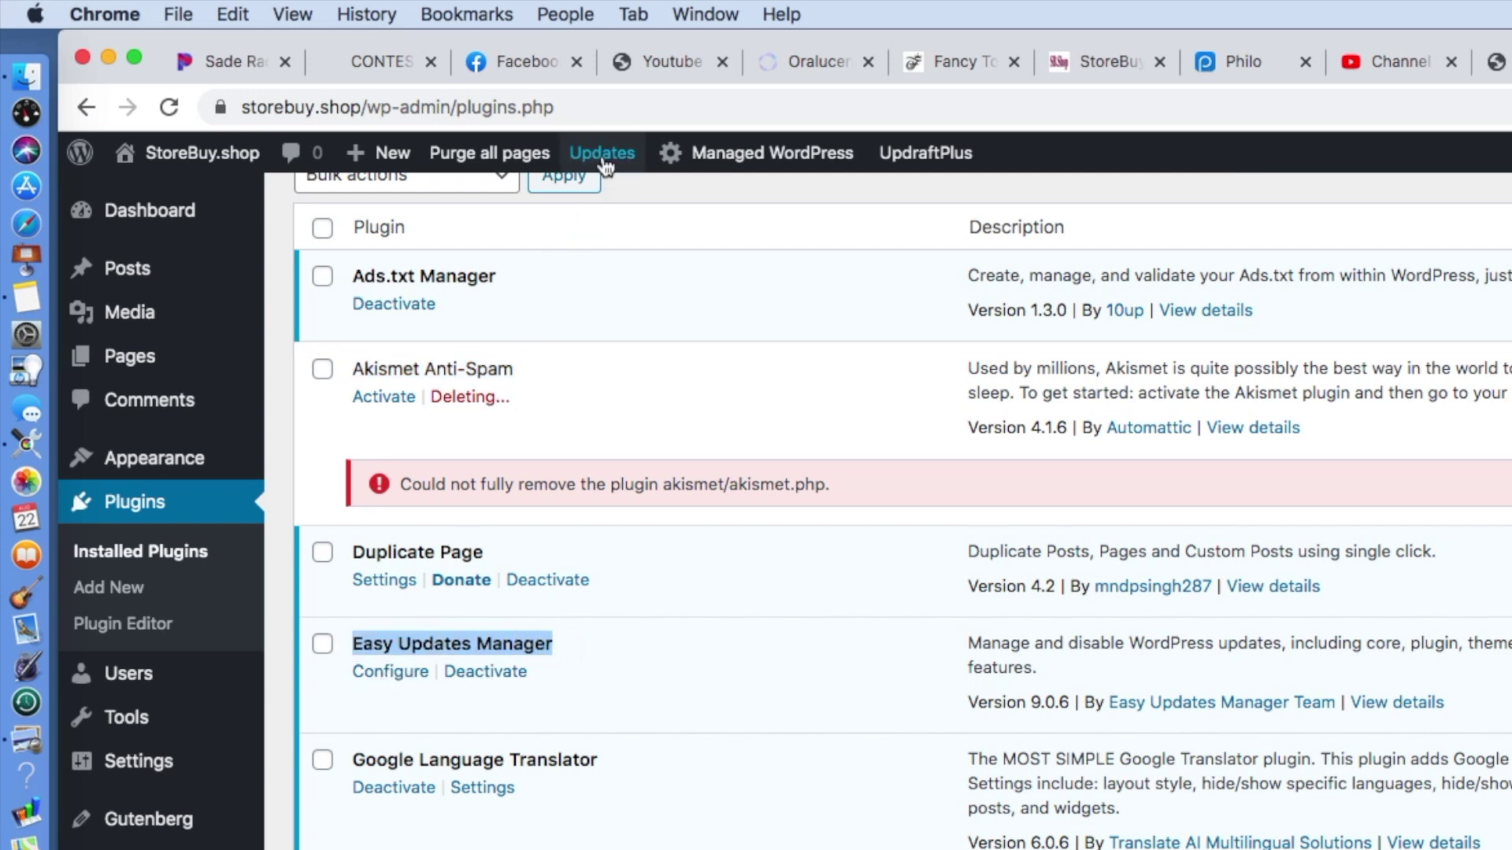
Open Easy Updates Manager's Configure page and switch to its Plugins update options tab
mouse_move(605, 165)
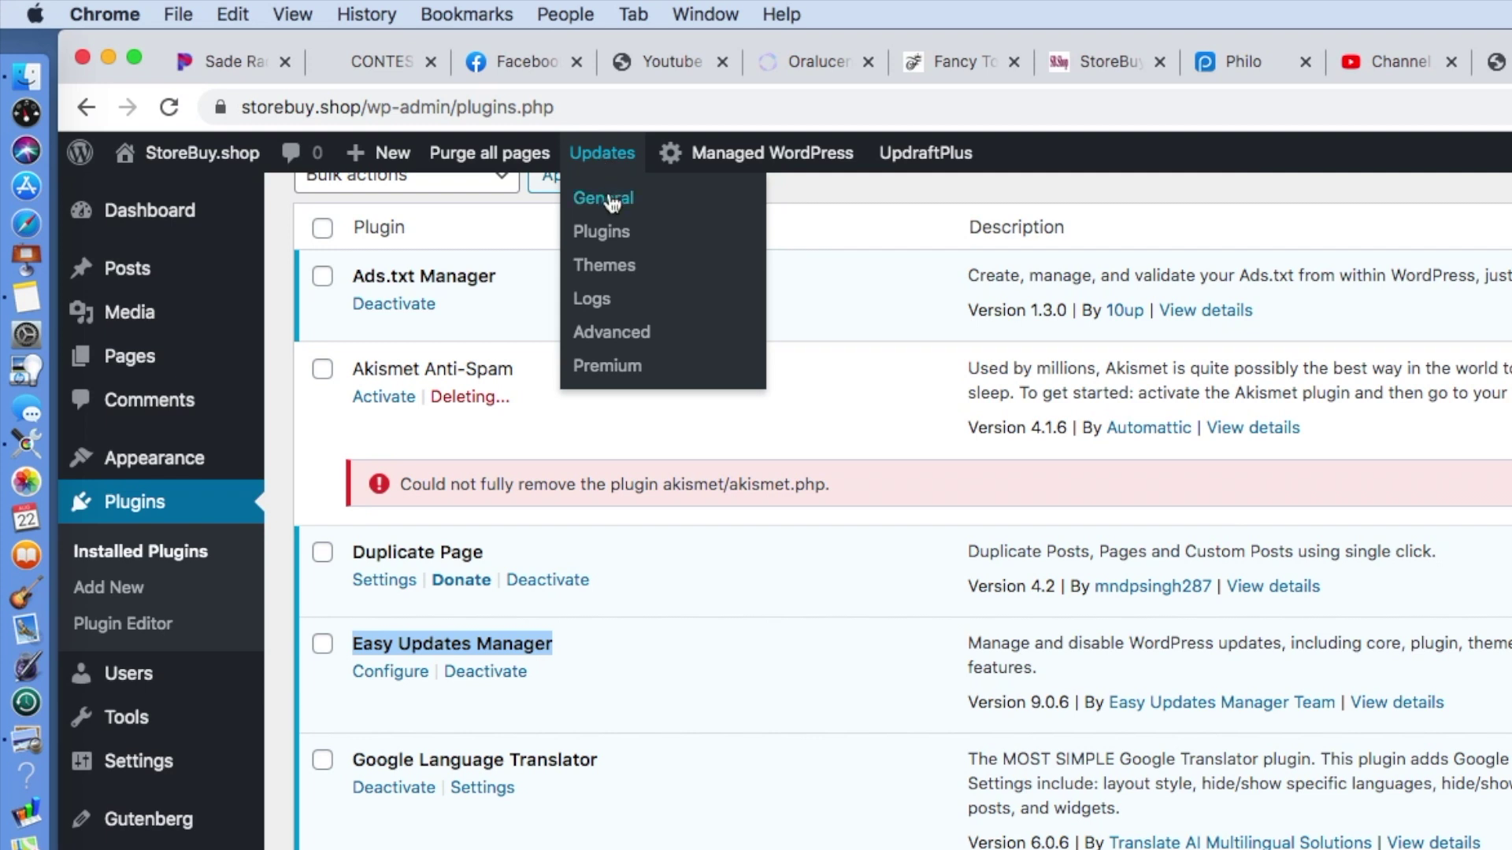
click(385, 673)
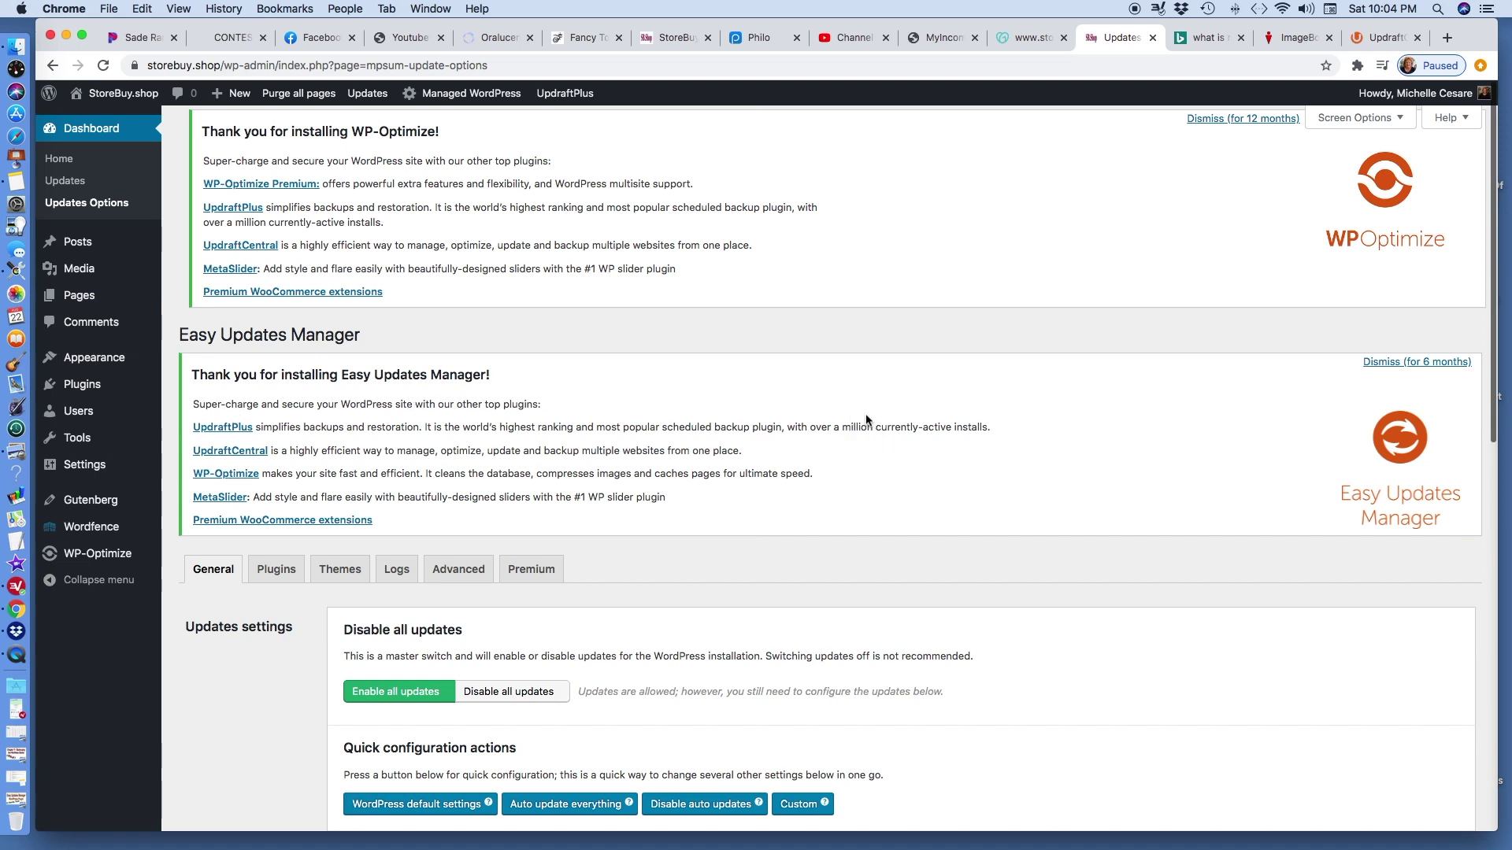
scroll(866, 414, down, 4)
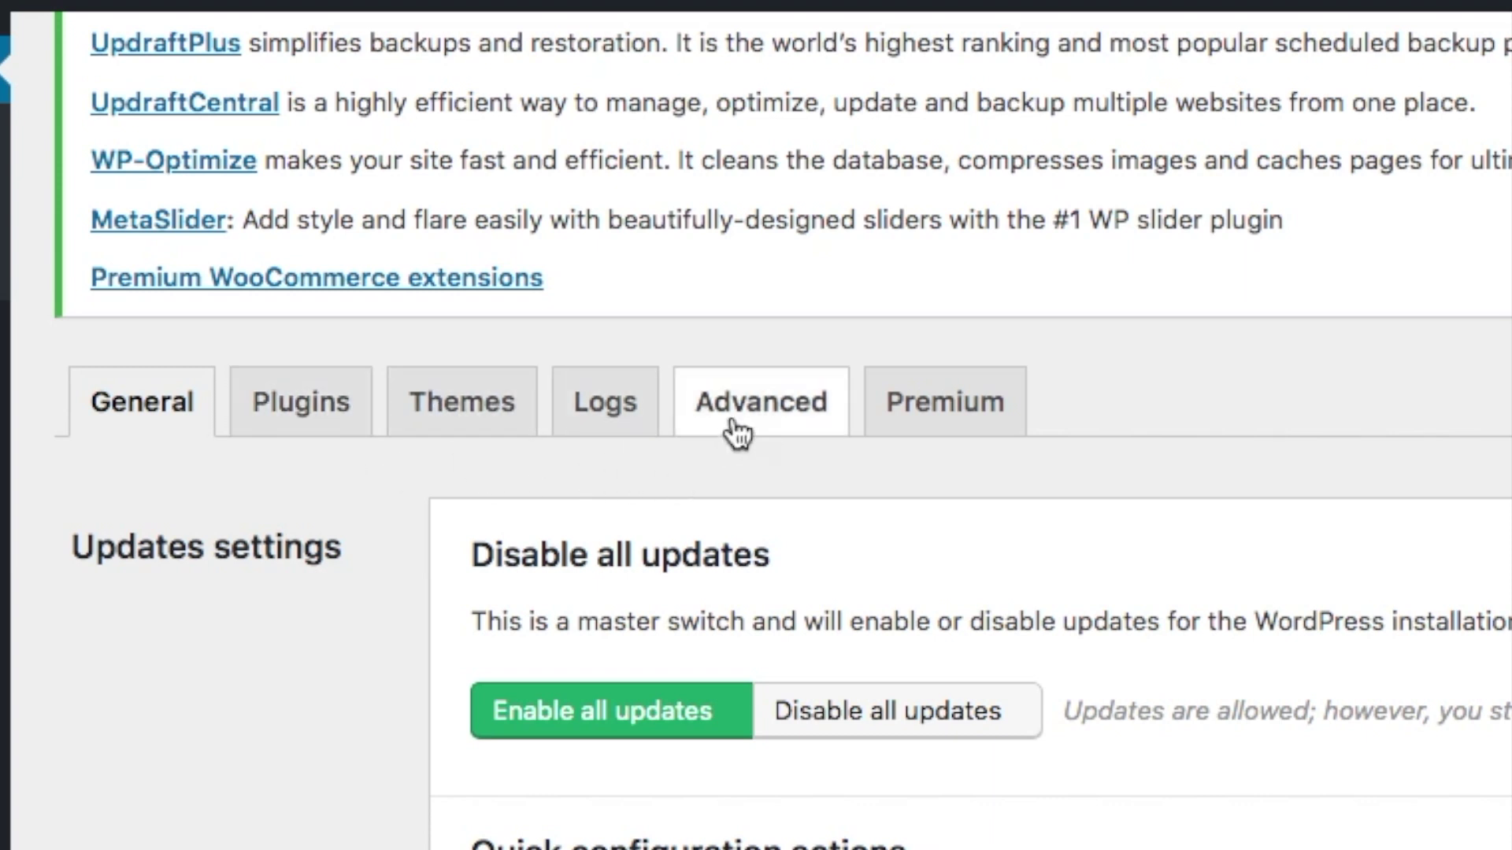
click(306, 425)
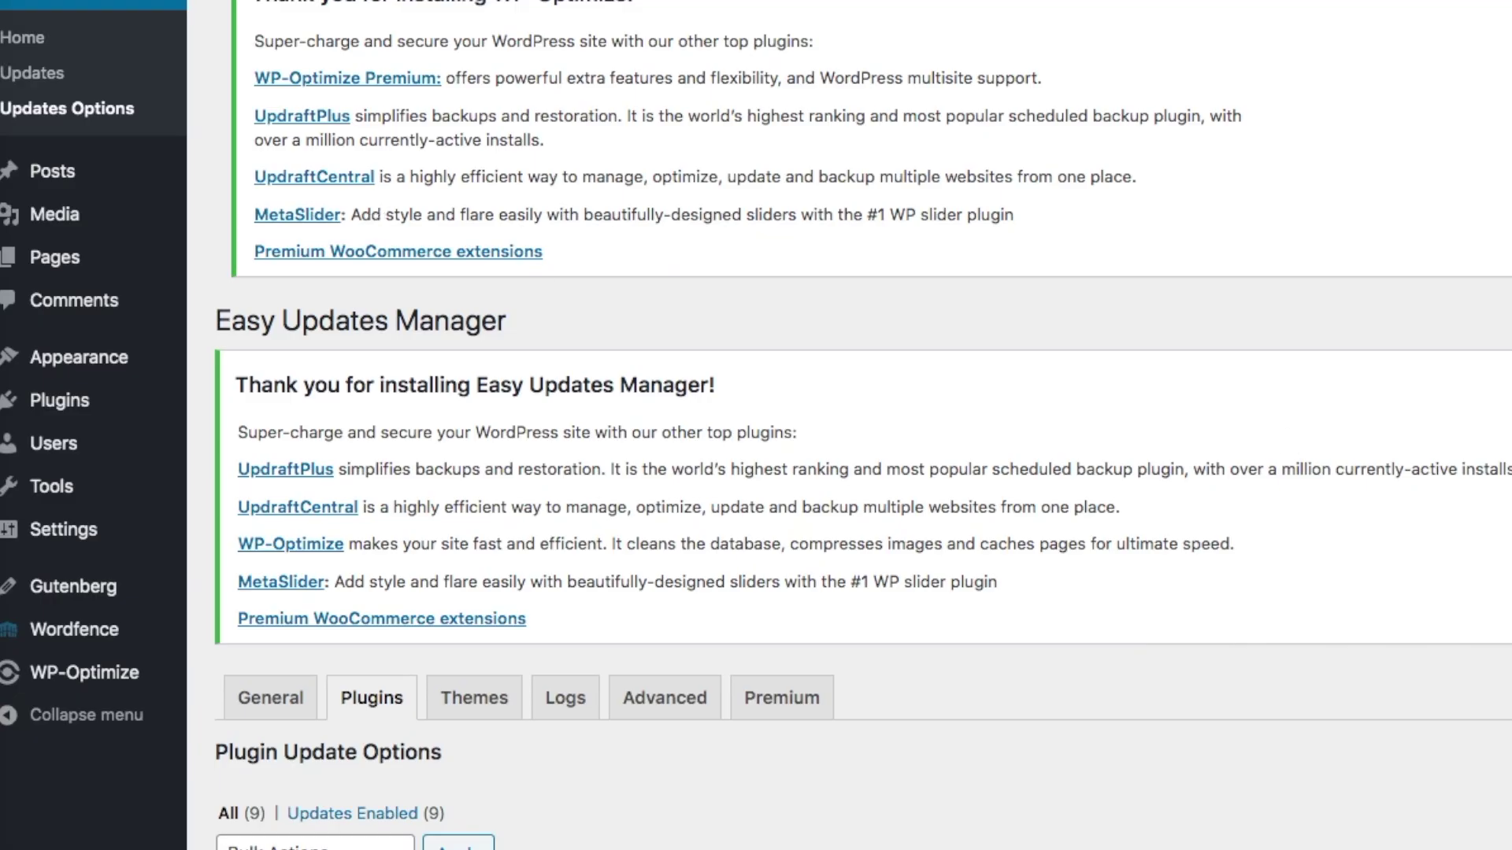
Scroll to the plugin list and tick the Akismet Anti-Spam checkbox
scroll(863, 425, down, 10)
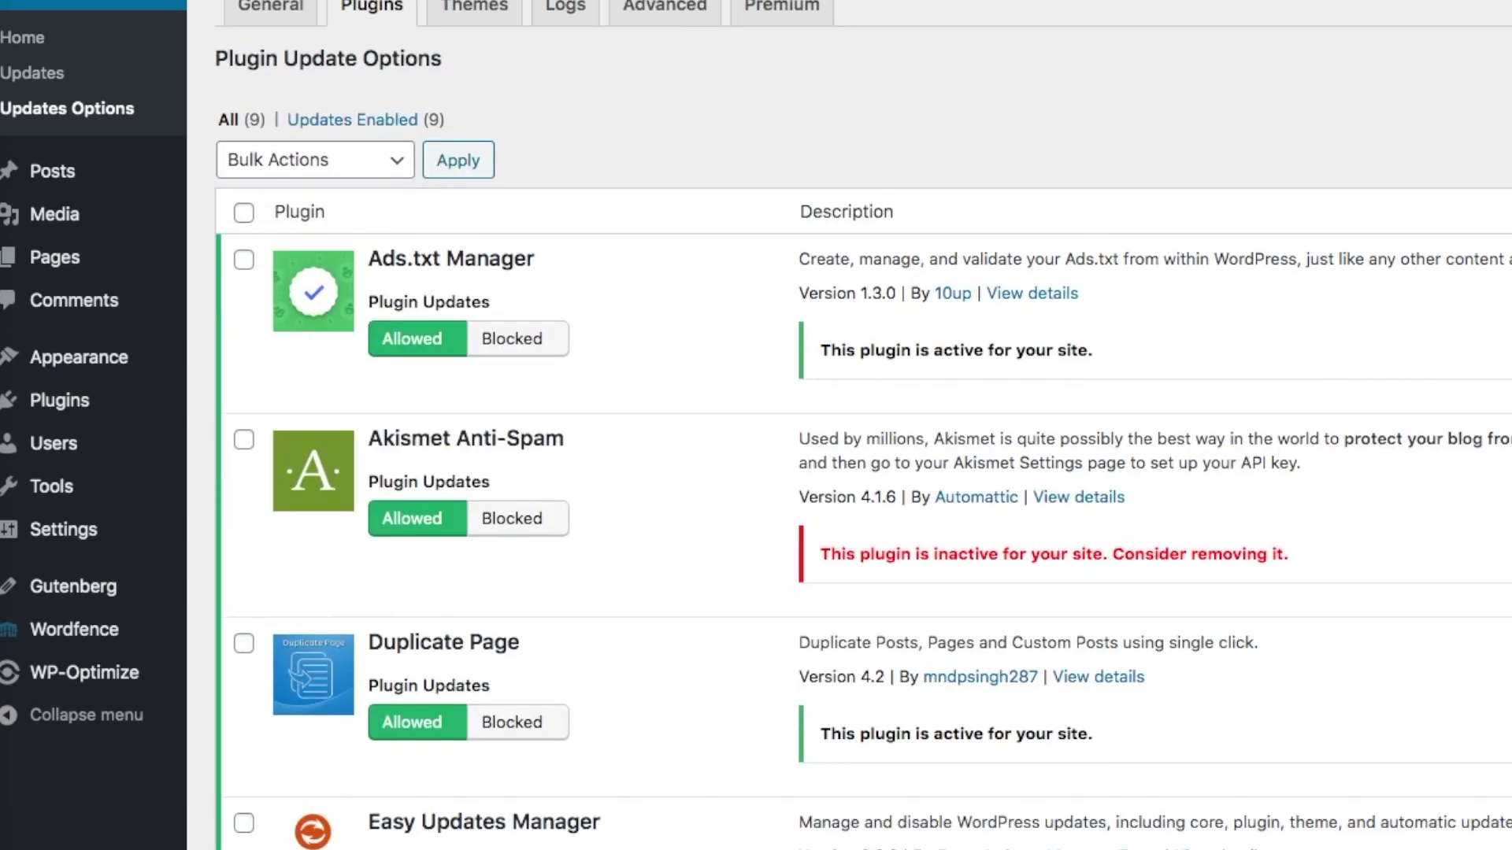
scroll(862, 426, down, 1)
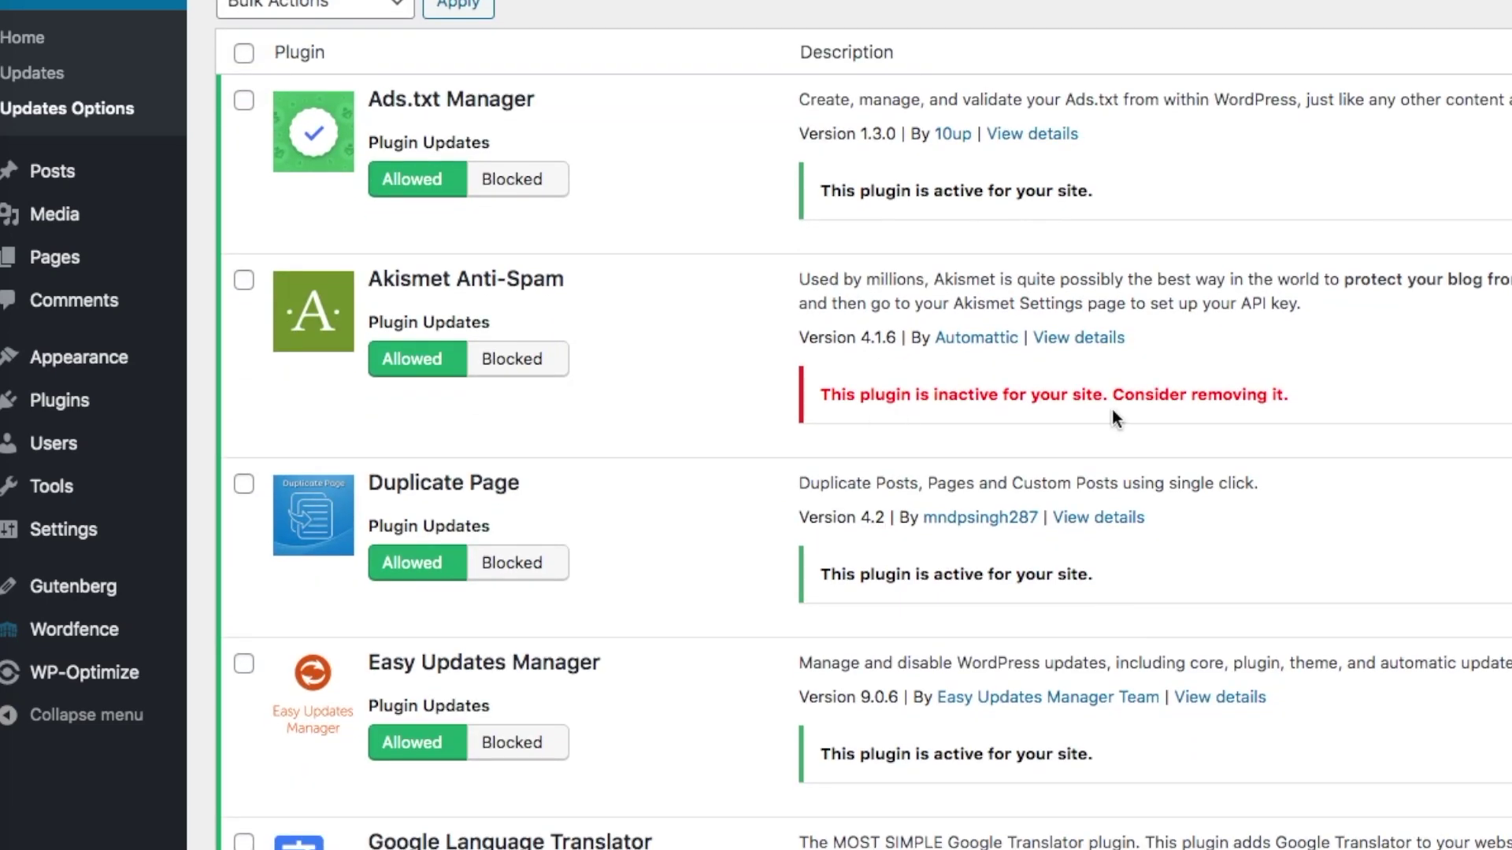
scroll(1322, 417, down, 1)
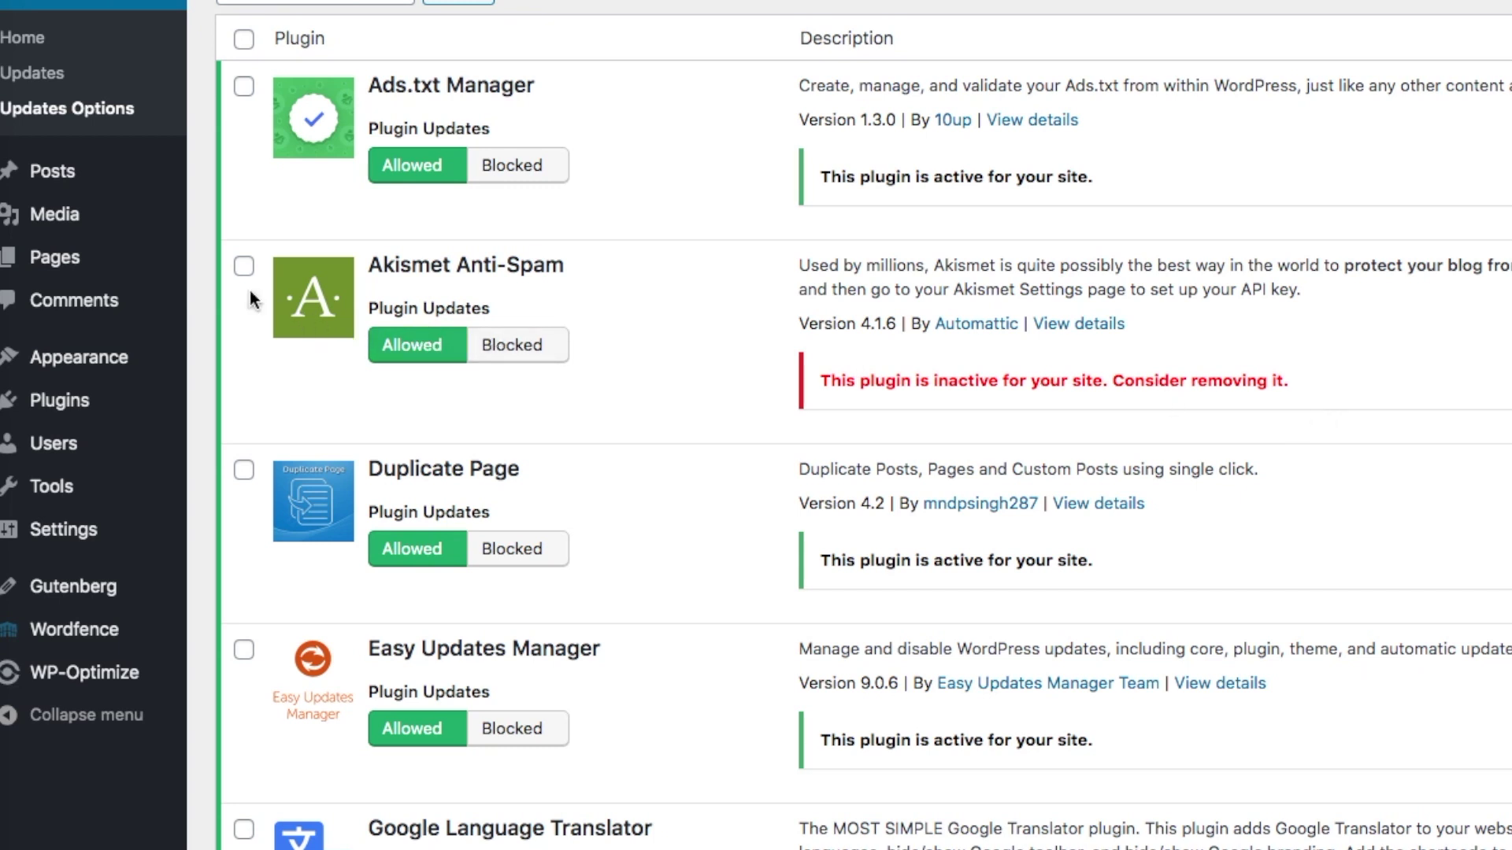
click(244, 268)
Set Akismet Anti-Spam's plugin updates to Blocked, leaving Bulk Actions unchanged
scroll(621, 336, up, 3)
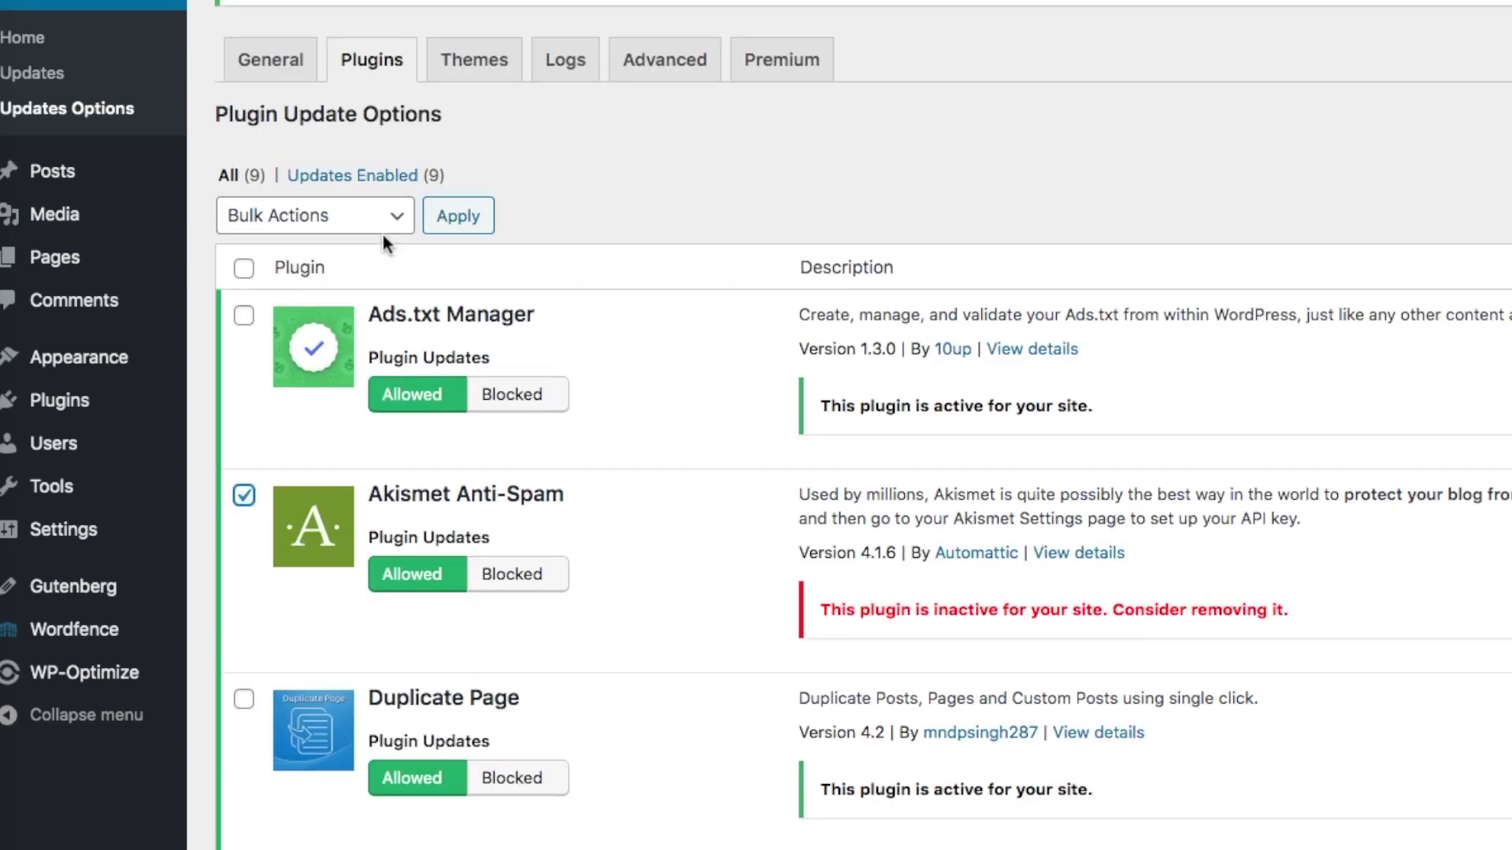
click(398, 219)
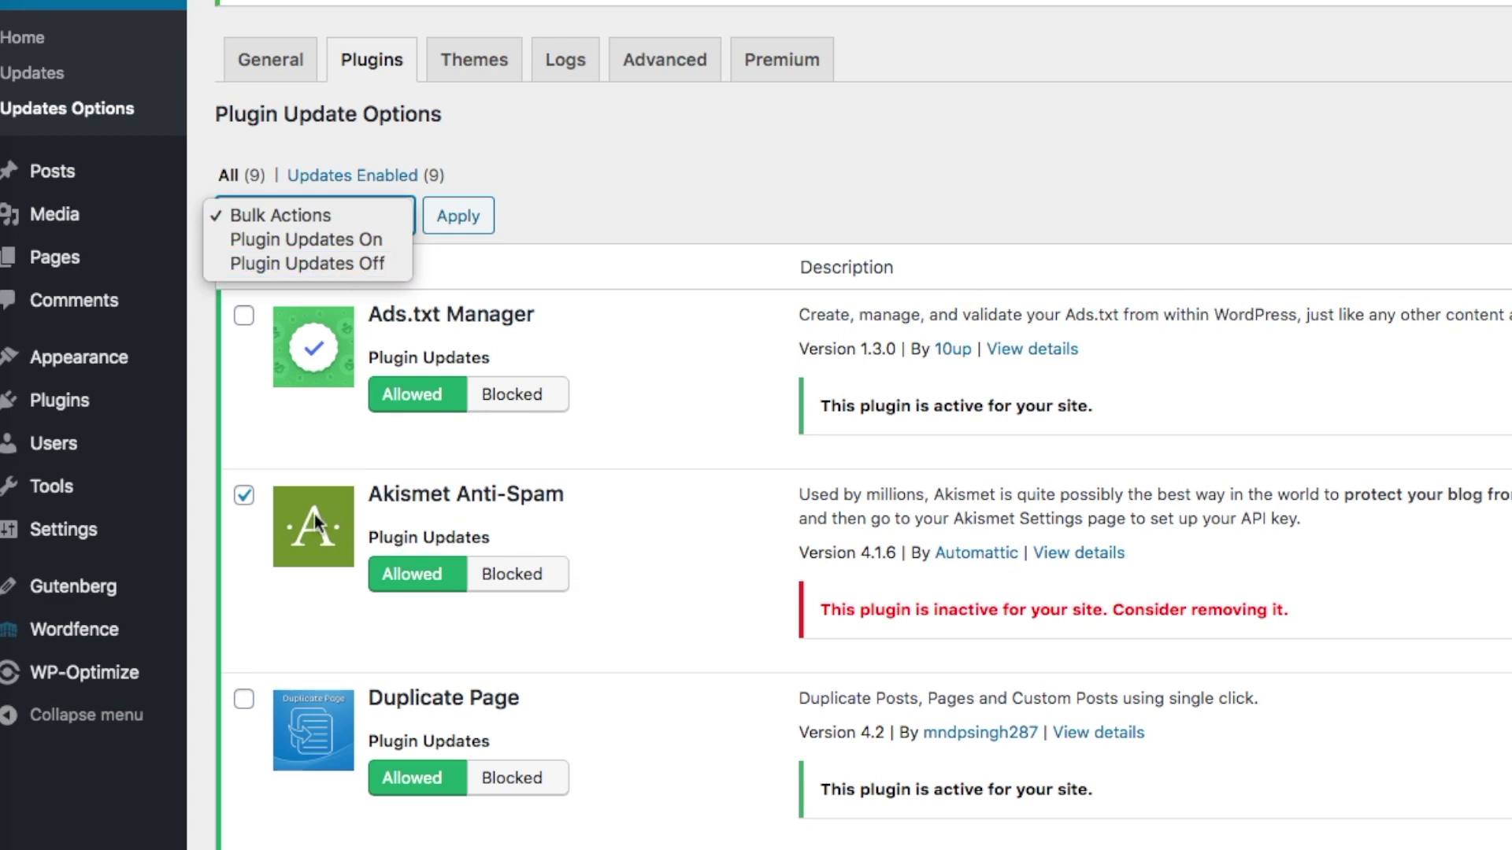
click(528, 579)
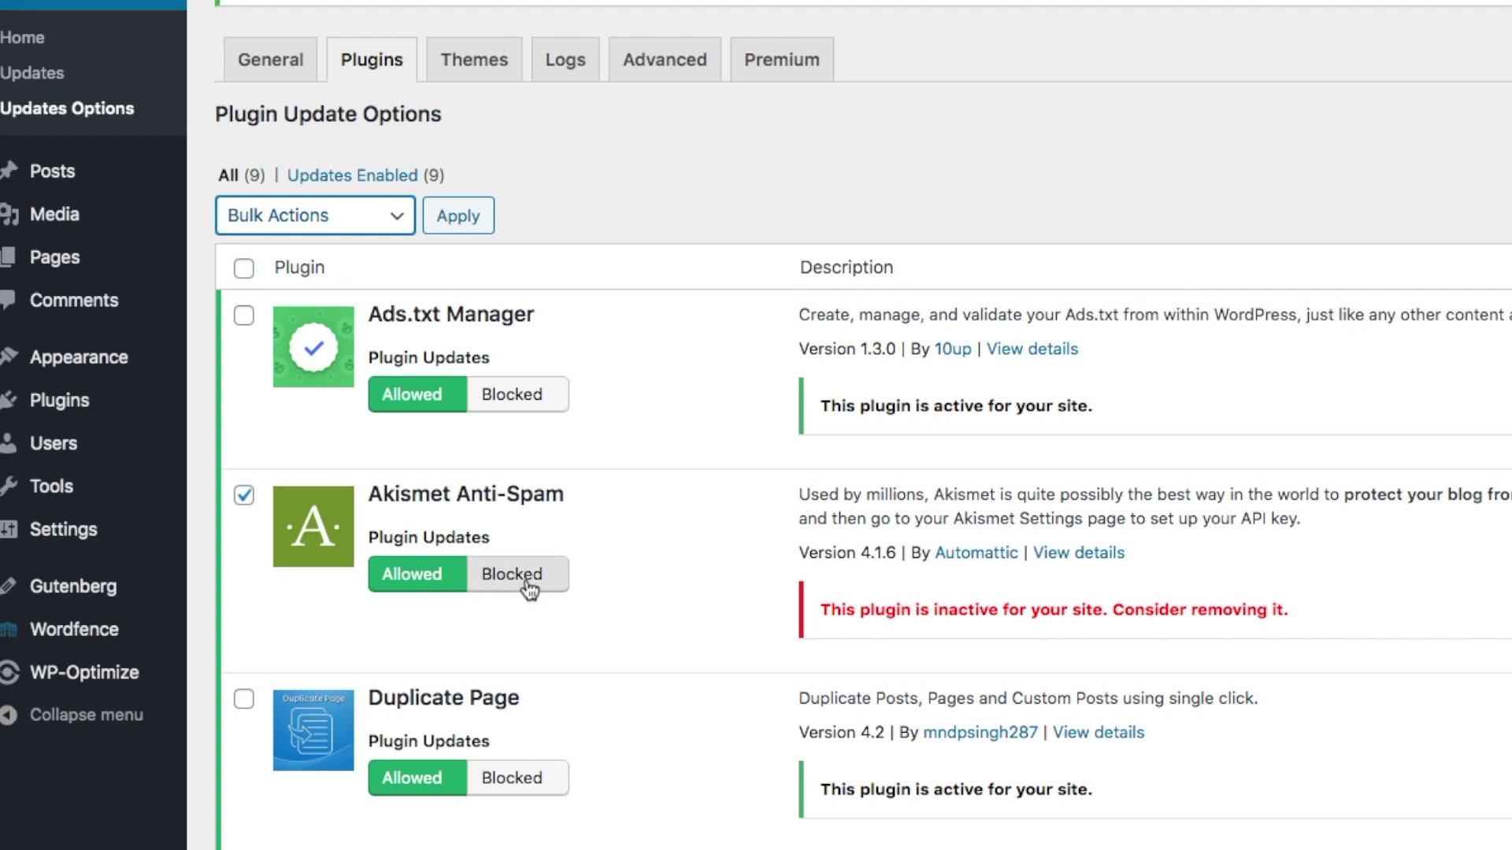
click(524, 581)
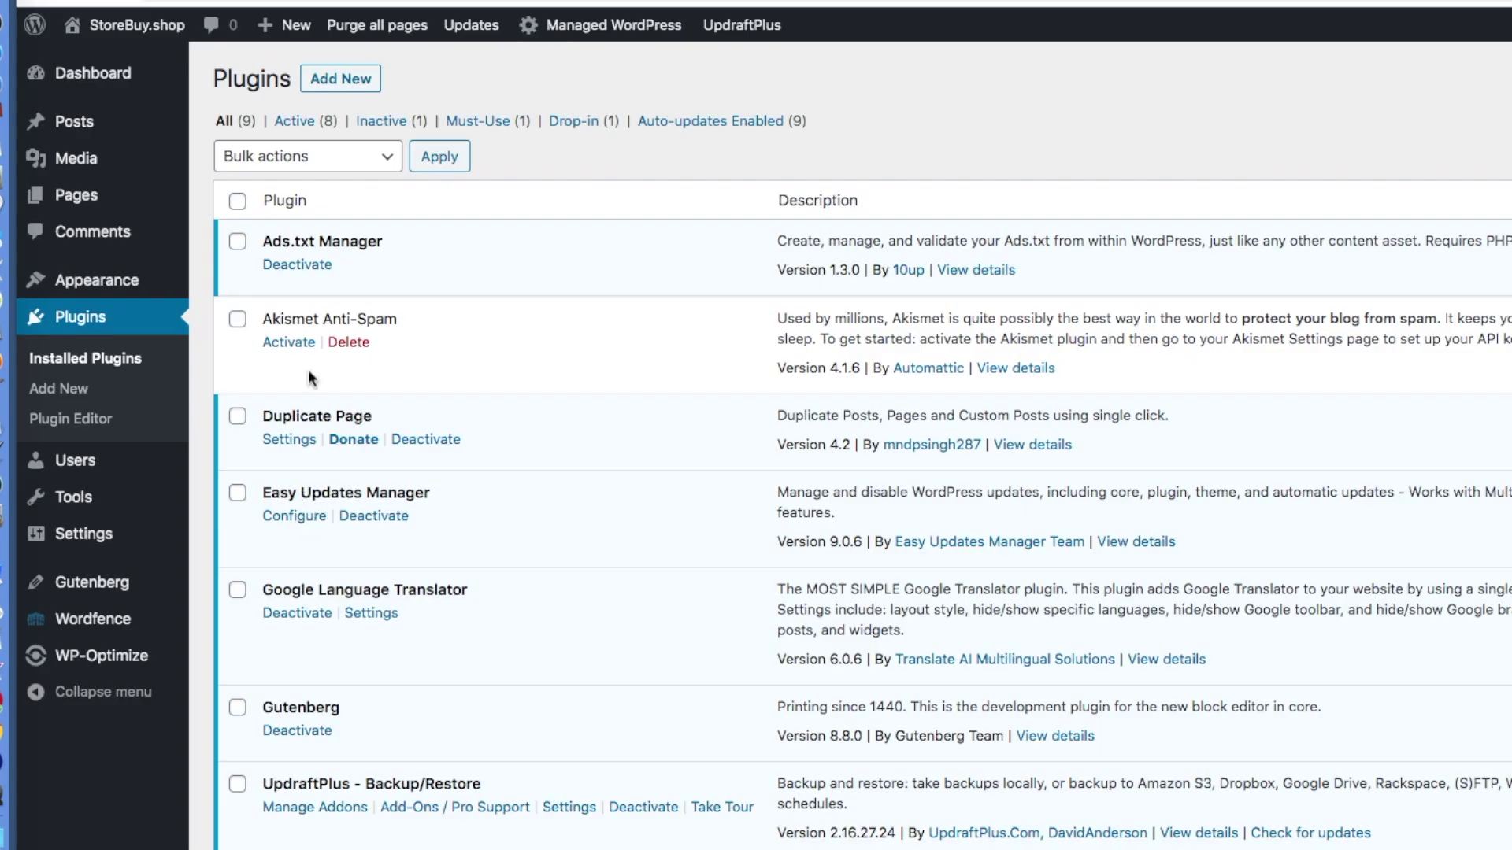
Retry deleting Akismet Anti-Spam and confirm; the could-not-fully-remove error appears again
drag(263, 319, 432, 322)
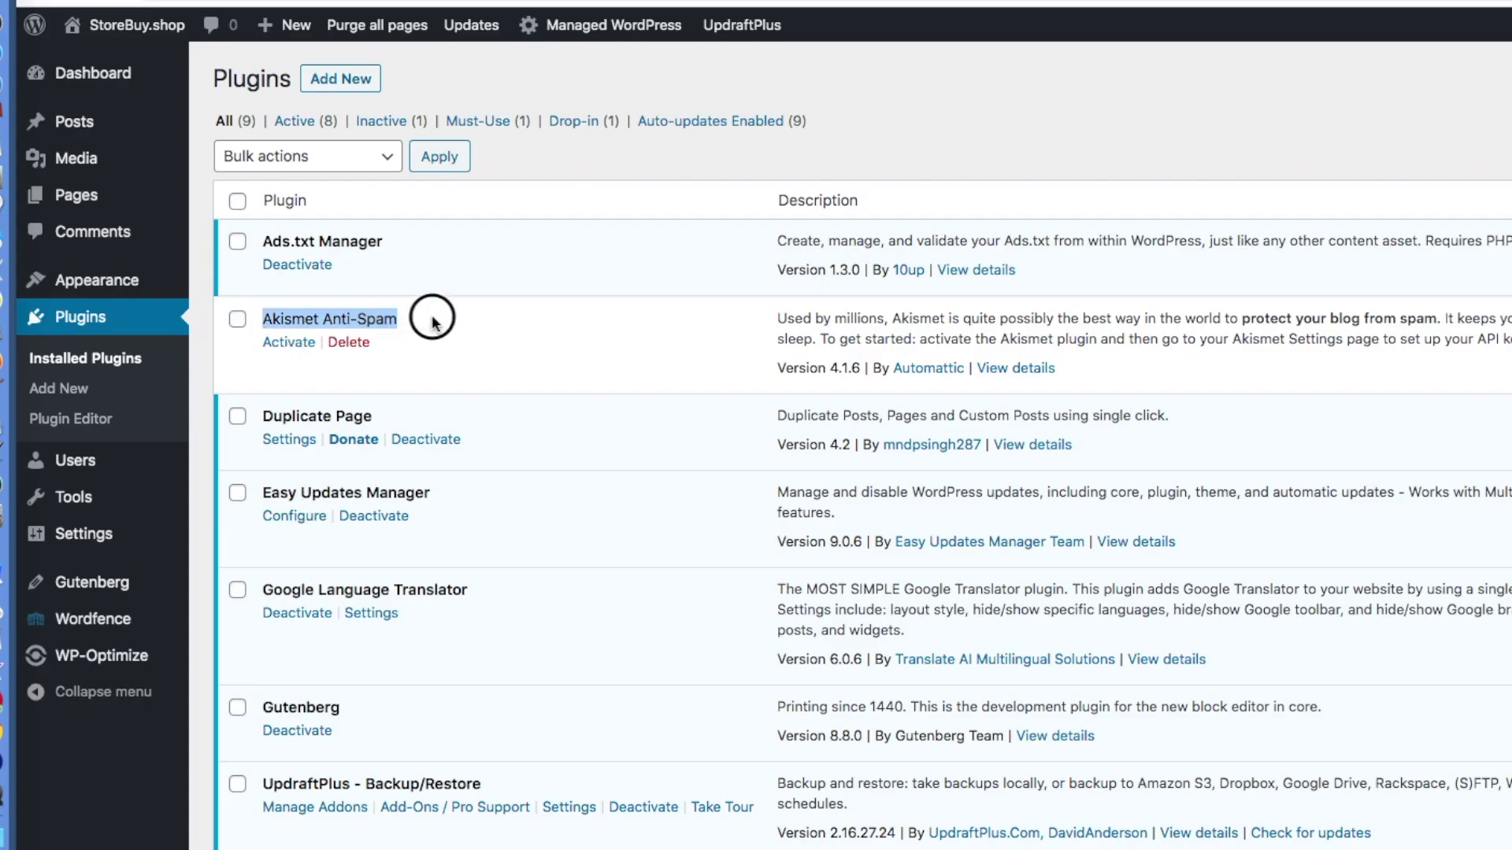
click(348, 343)
click(1201, 110)
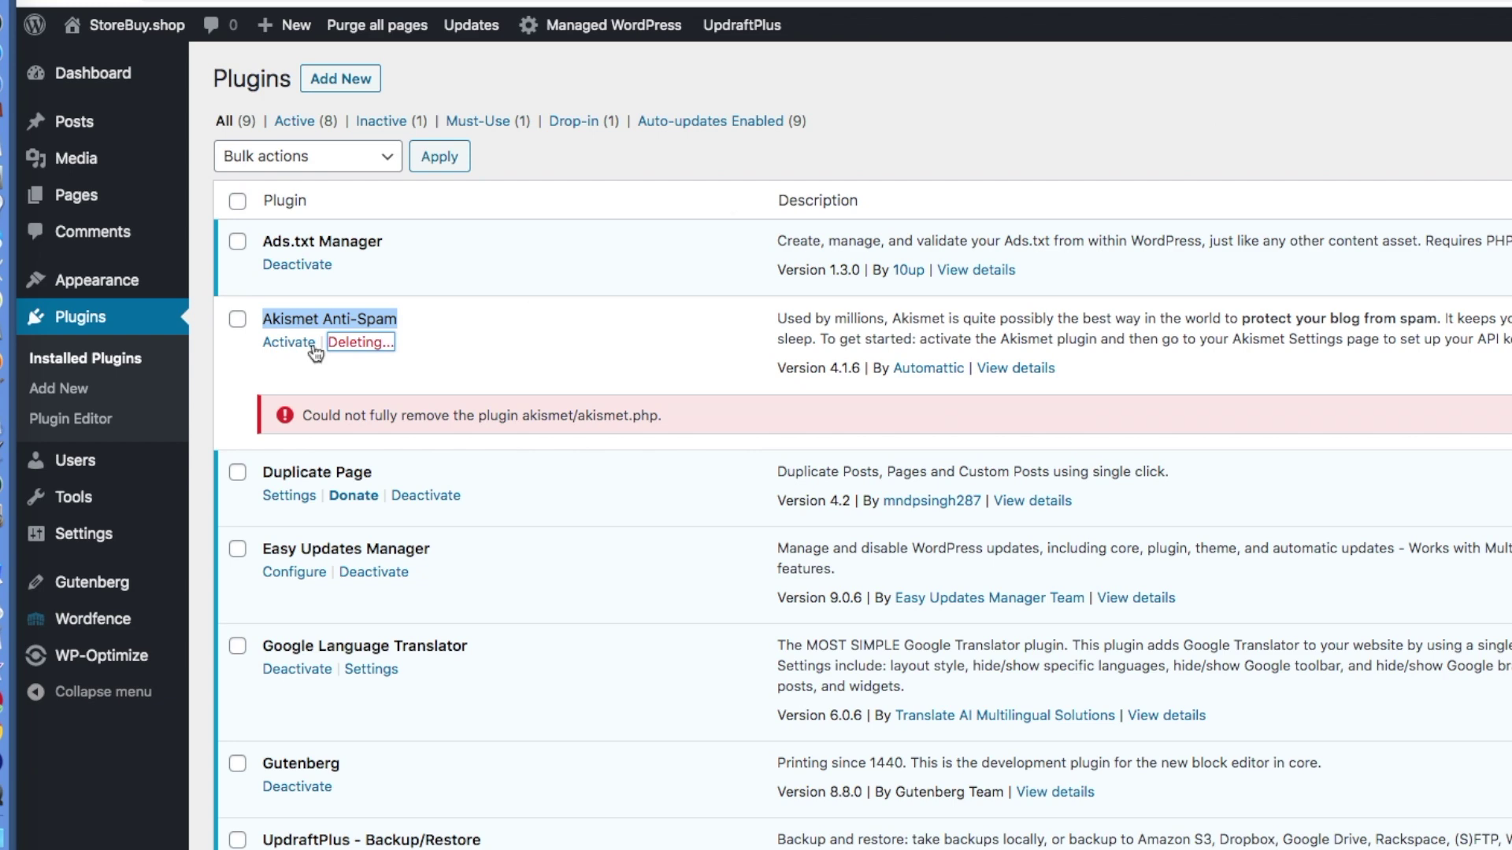
scroll(294, 443, down, 1)
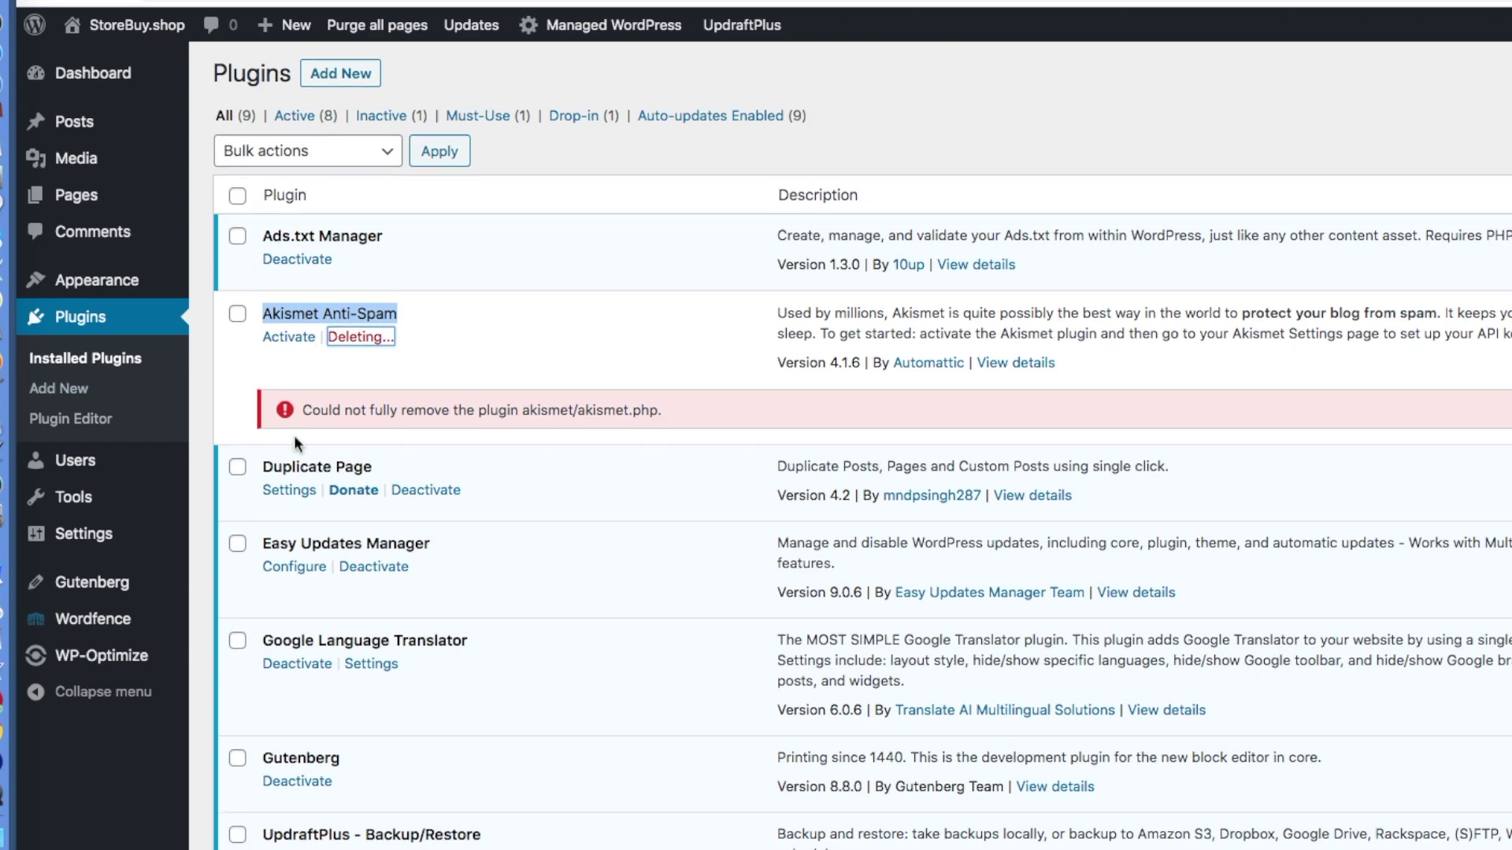
scroll(290, 574, up, 1)
click(290, 573)
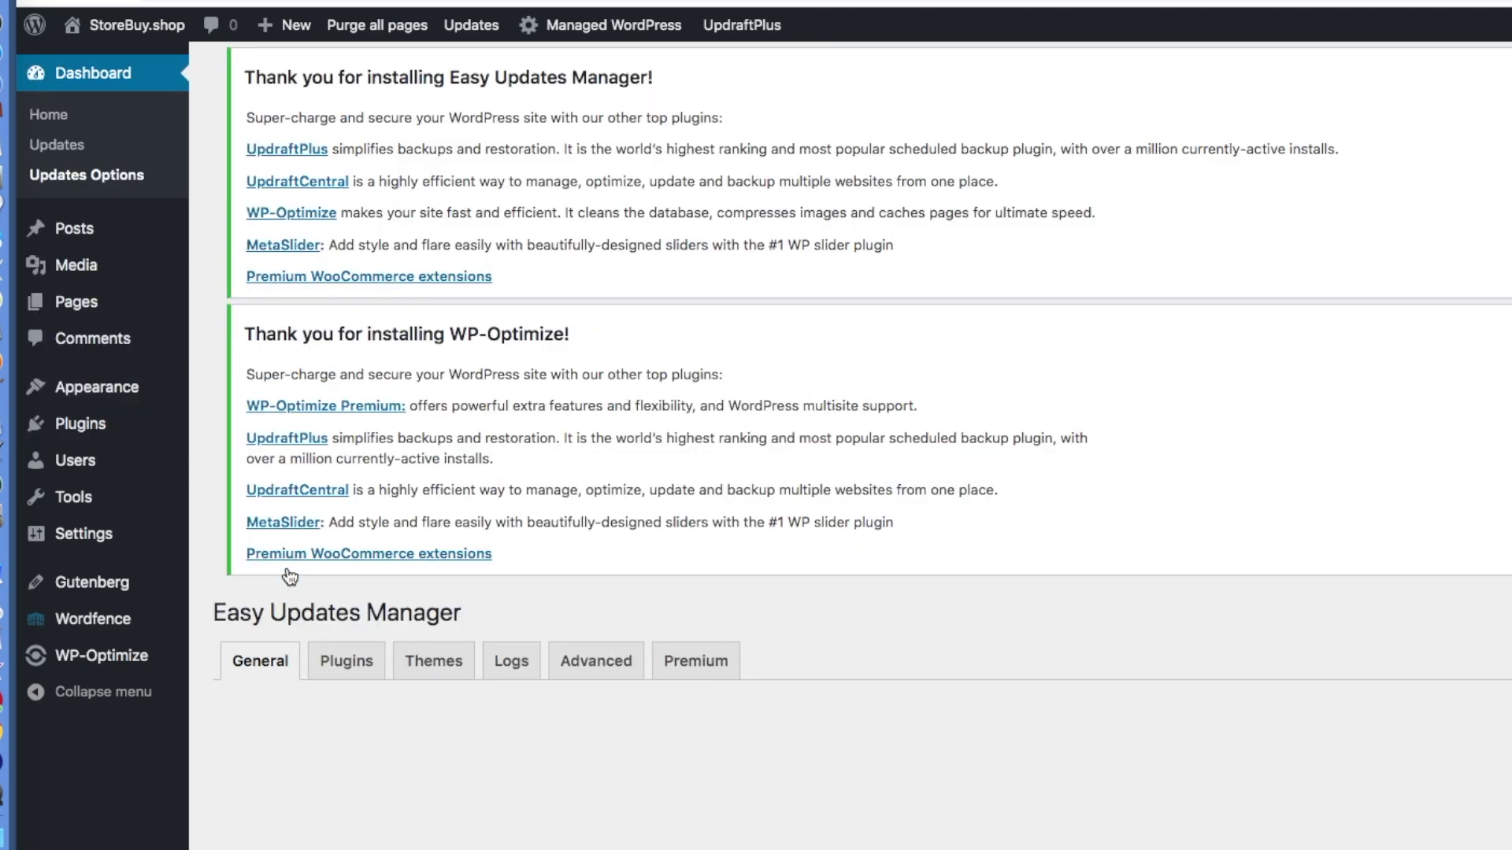
In the Plugins tab, tick Akismet Anti-Spam's checkbox and scroll back up to the filter links
scroll(1020, 485, down, 3)
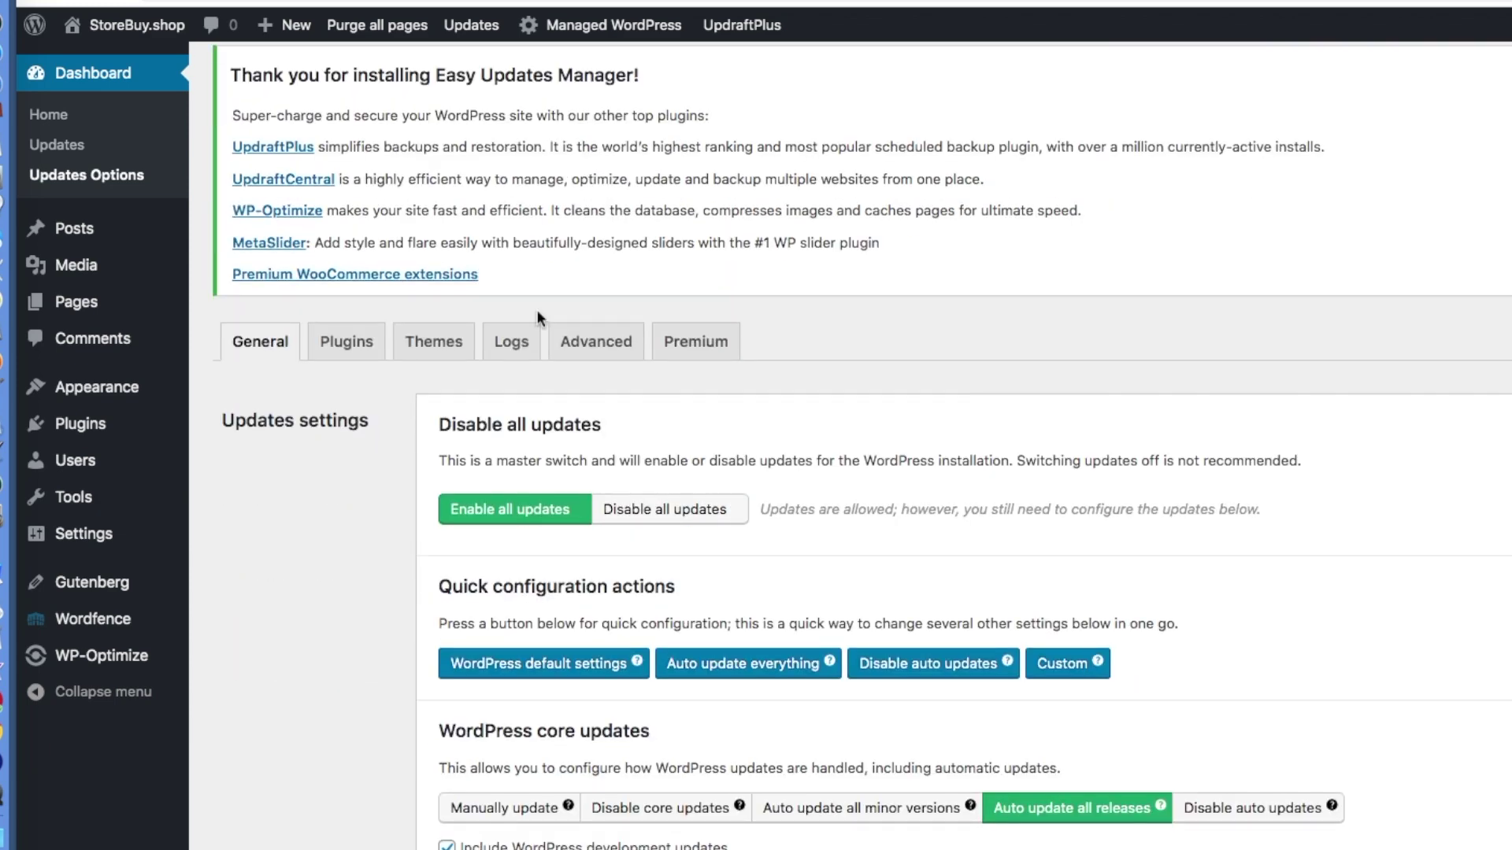
click(345, 352)
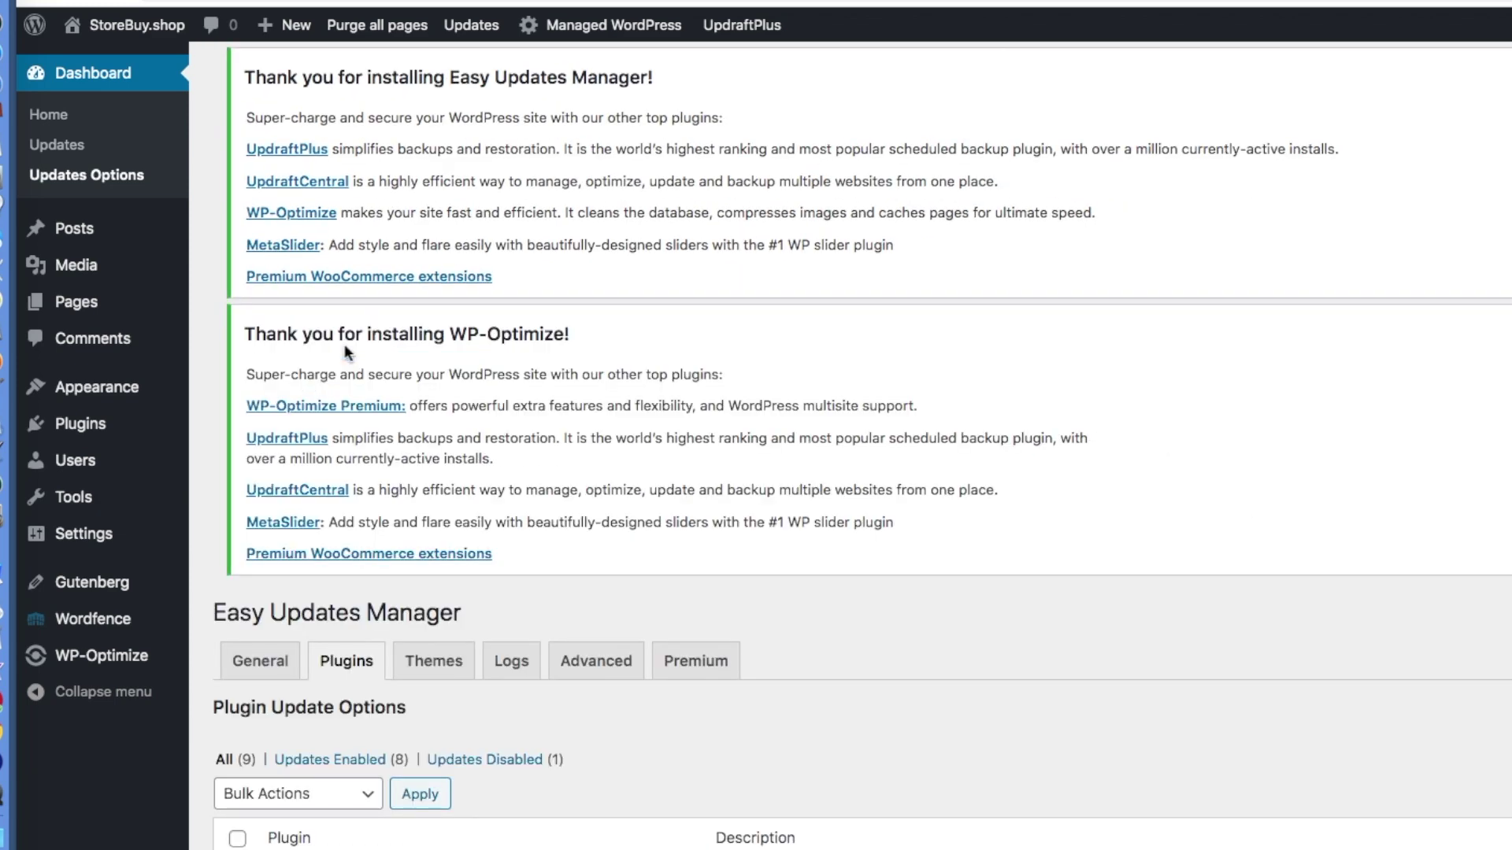
scroll(937, 502, down, 5)
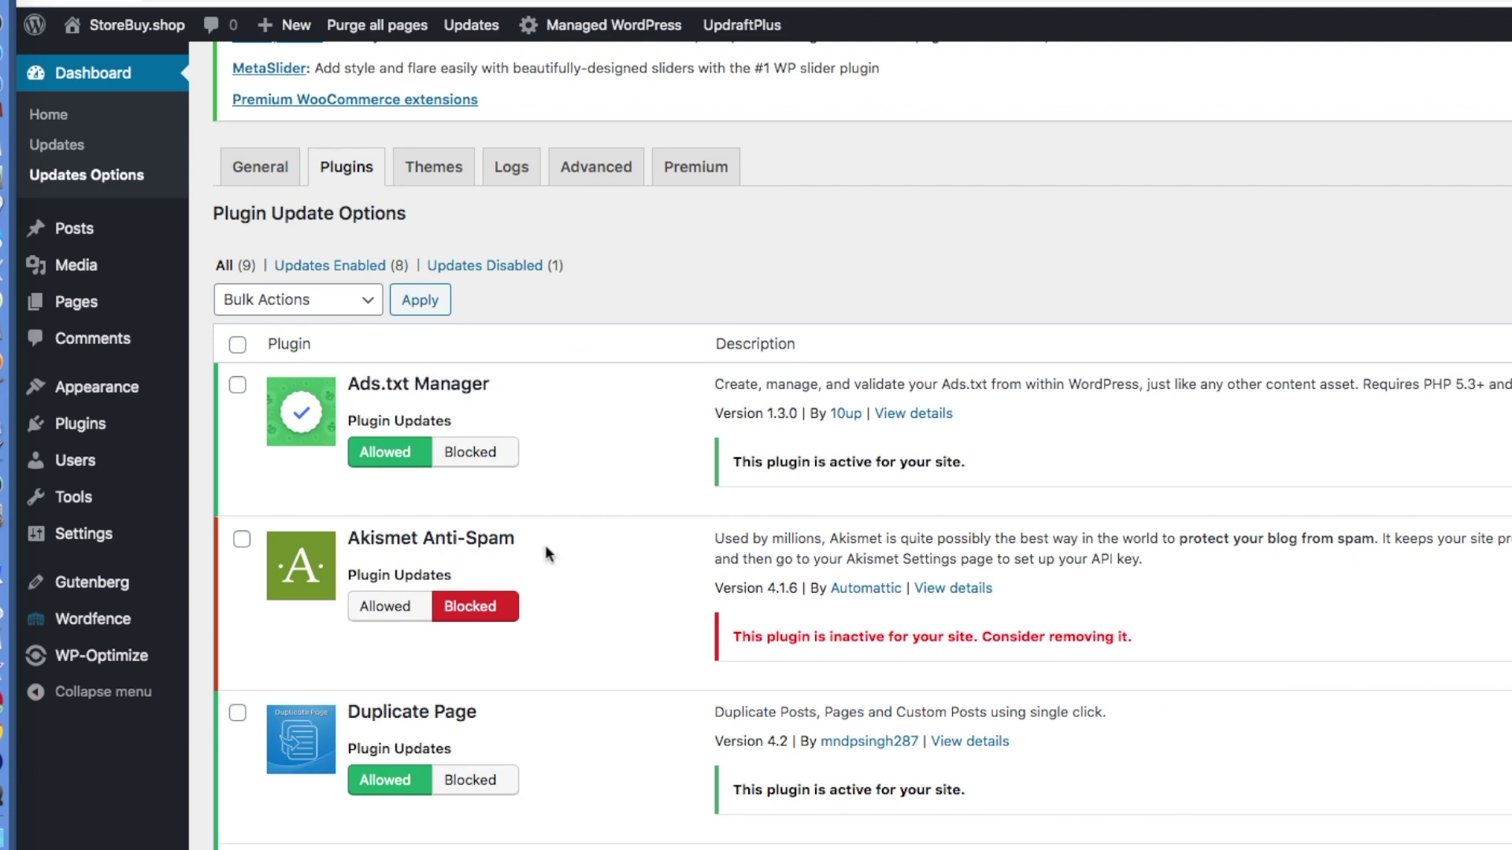
scroll(617, 551, down, 2)
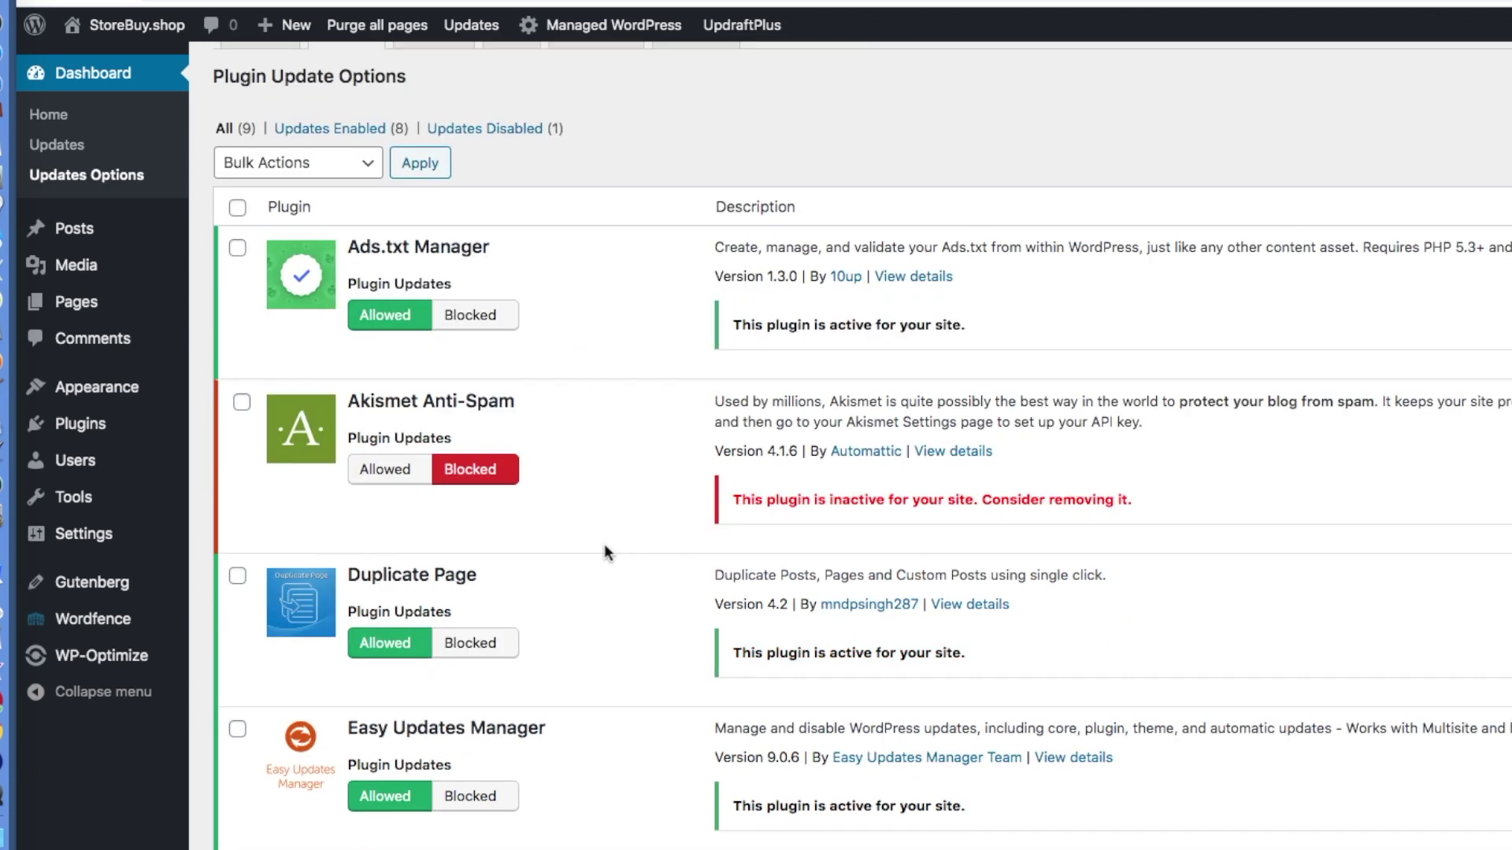
click(242, 405)
scroll(622, 471, down, 10)
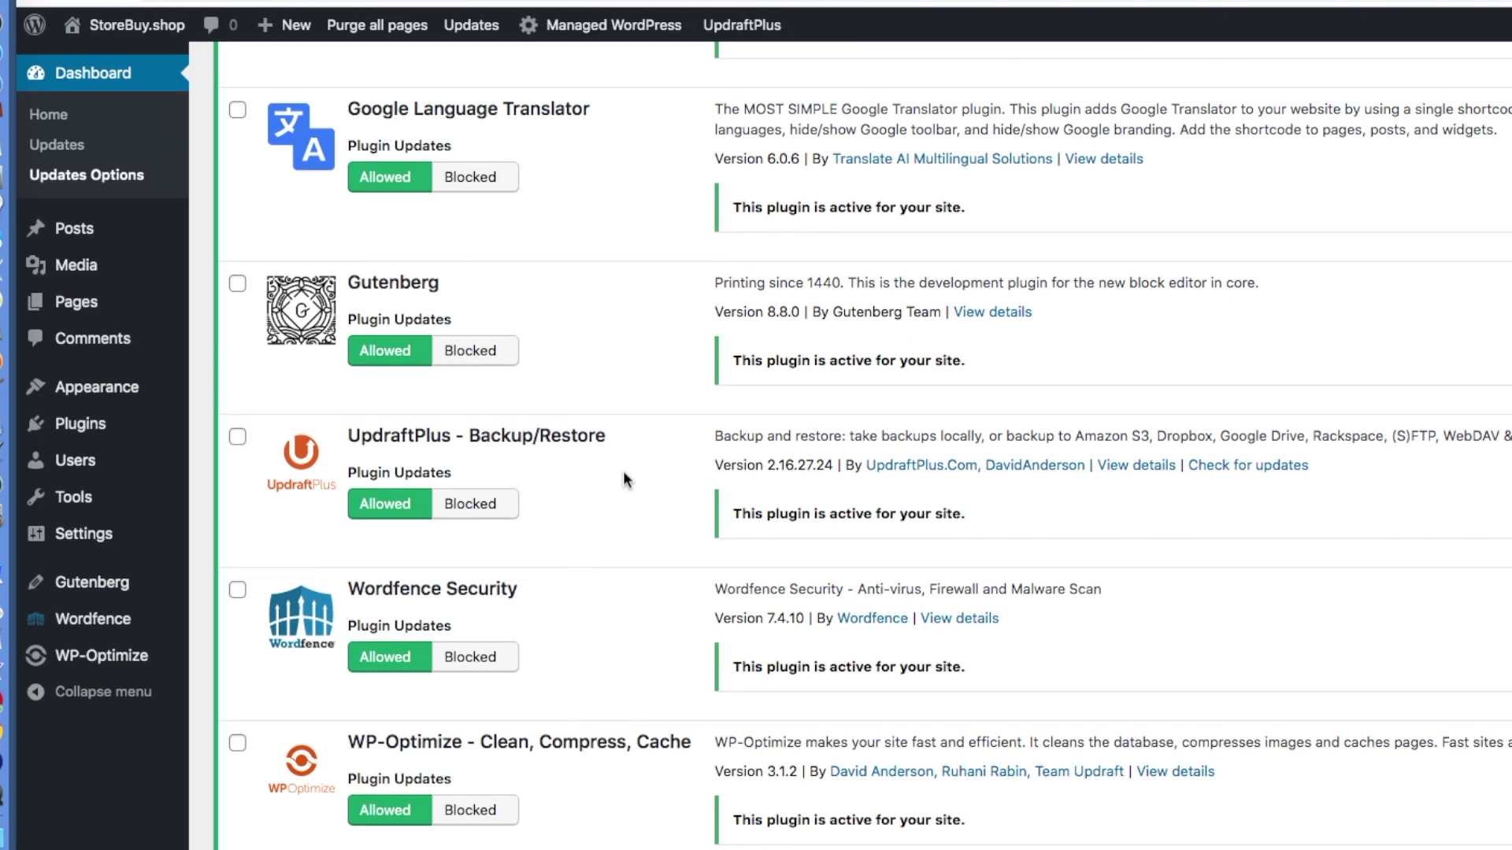
scroll(624, 479, up, 10)
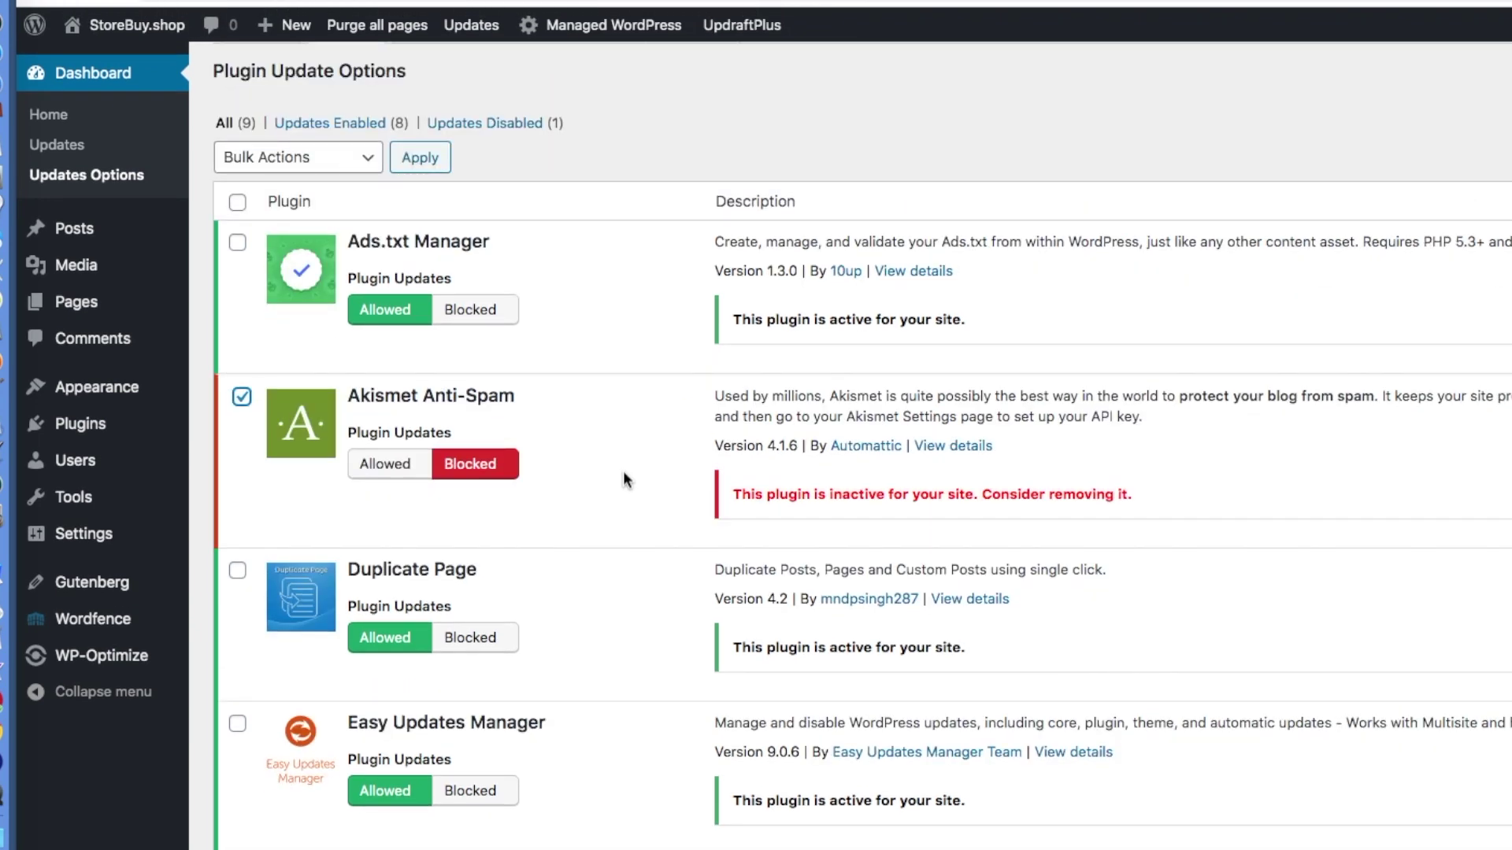
scroll(624, 480, up, 4)
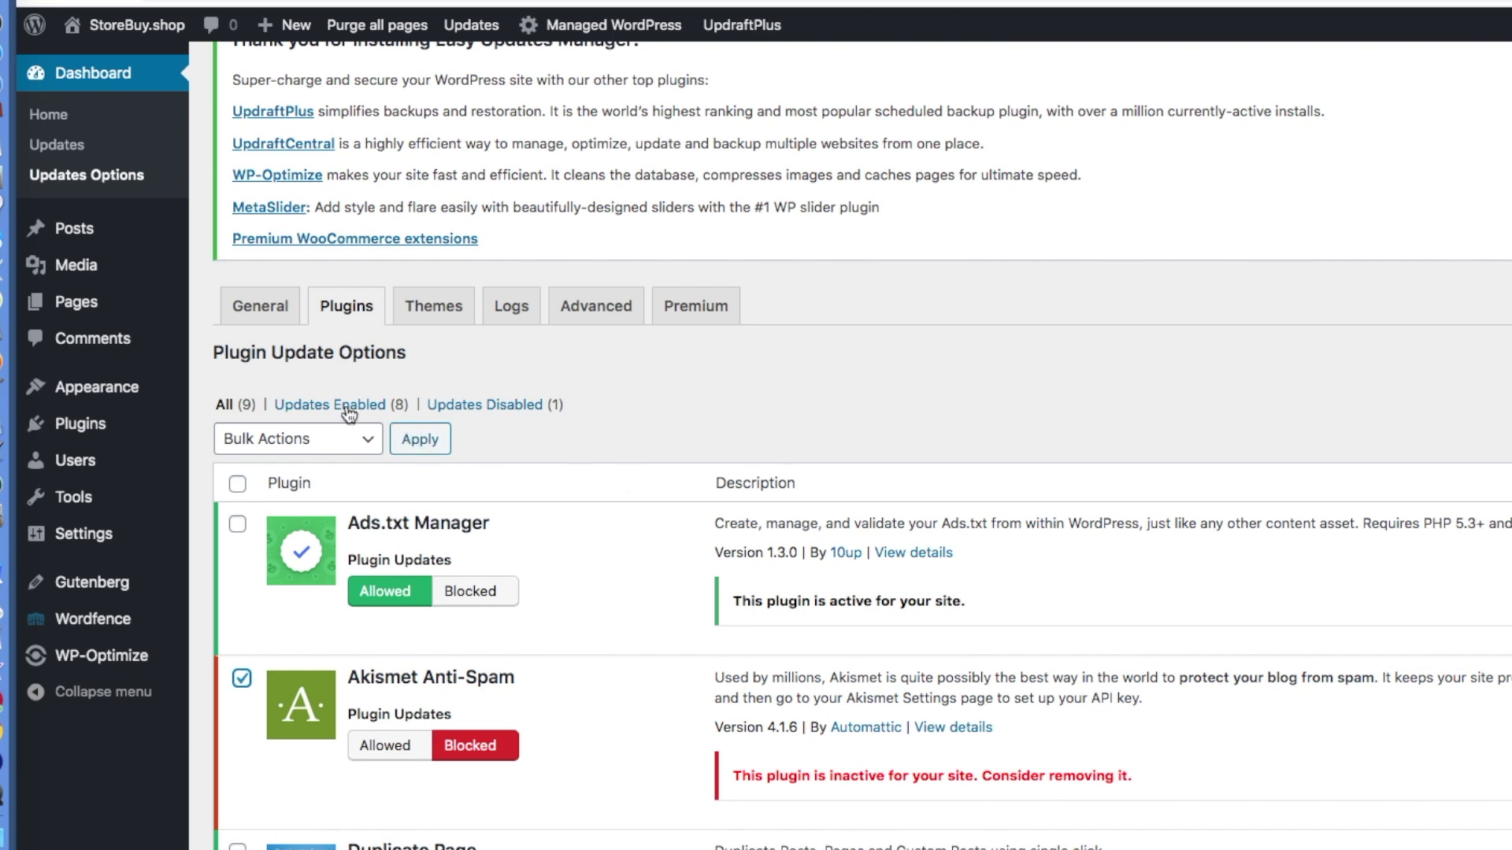
Filter to Updates Disabled and apply the Plugin Updates Off bulk action to Akismet Anti-Spam
click(488, 405)
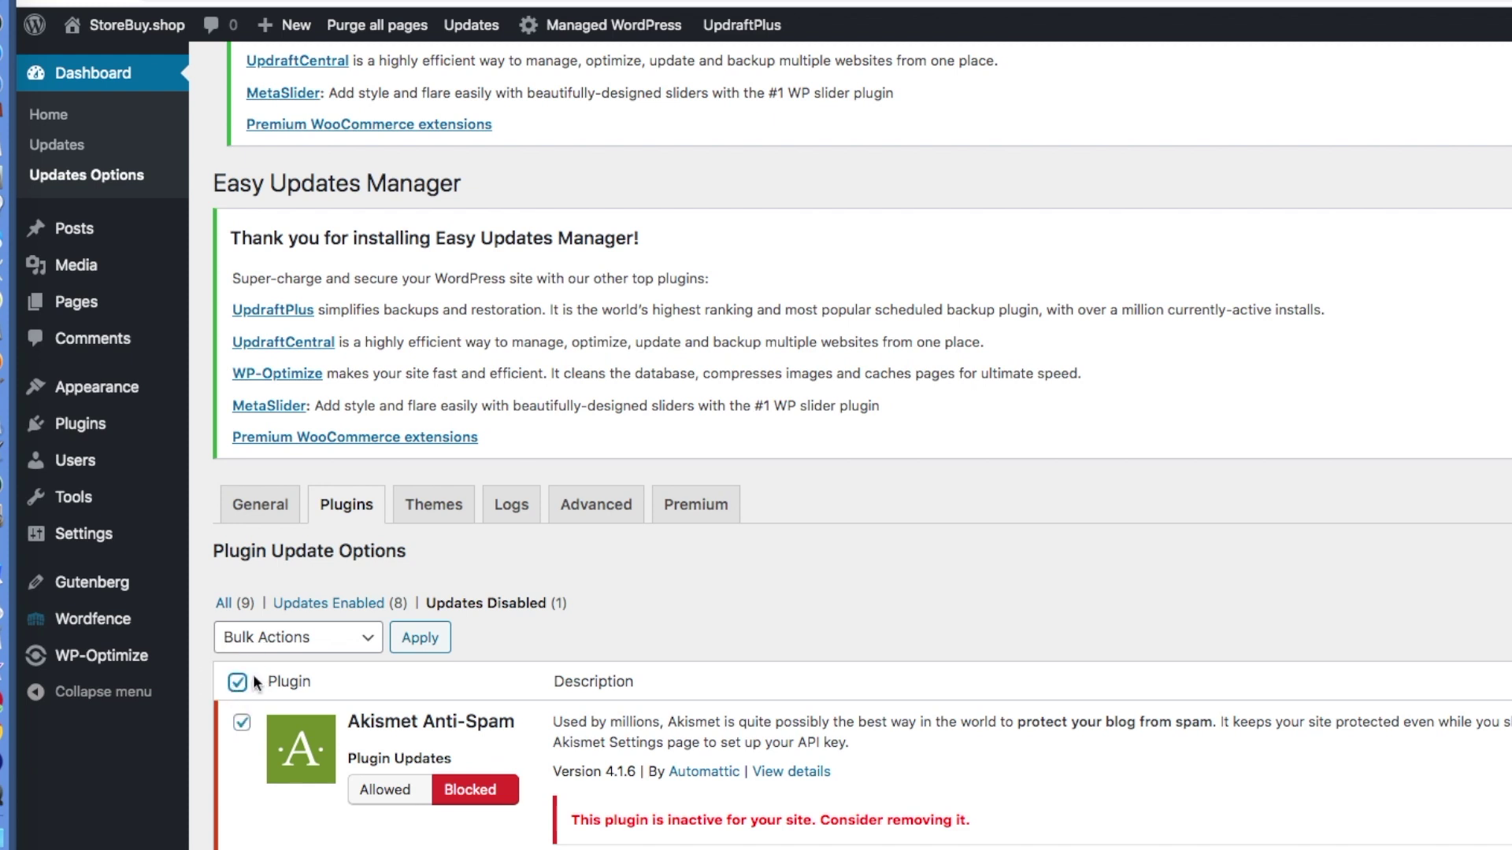
click(372, 642)
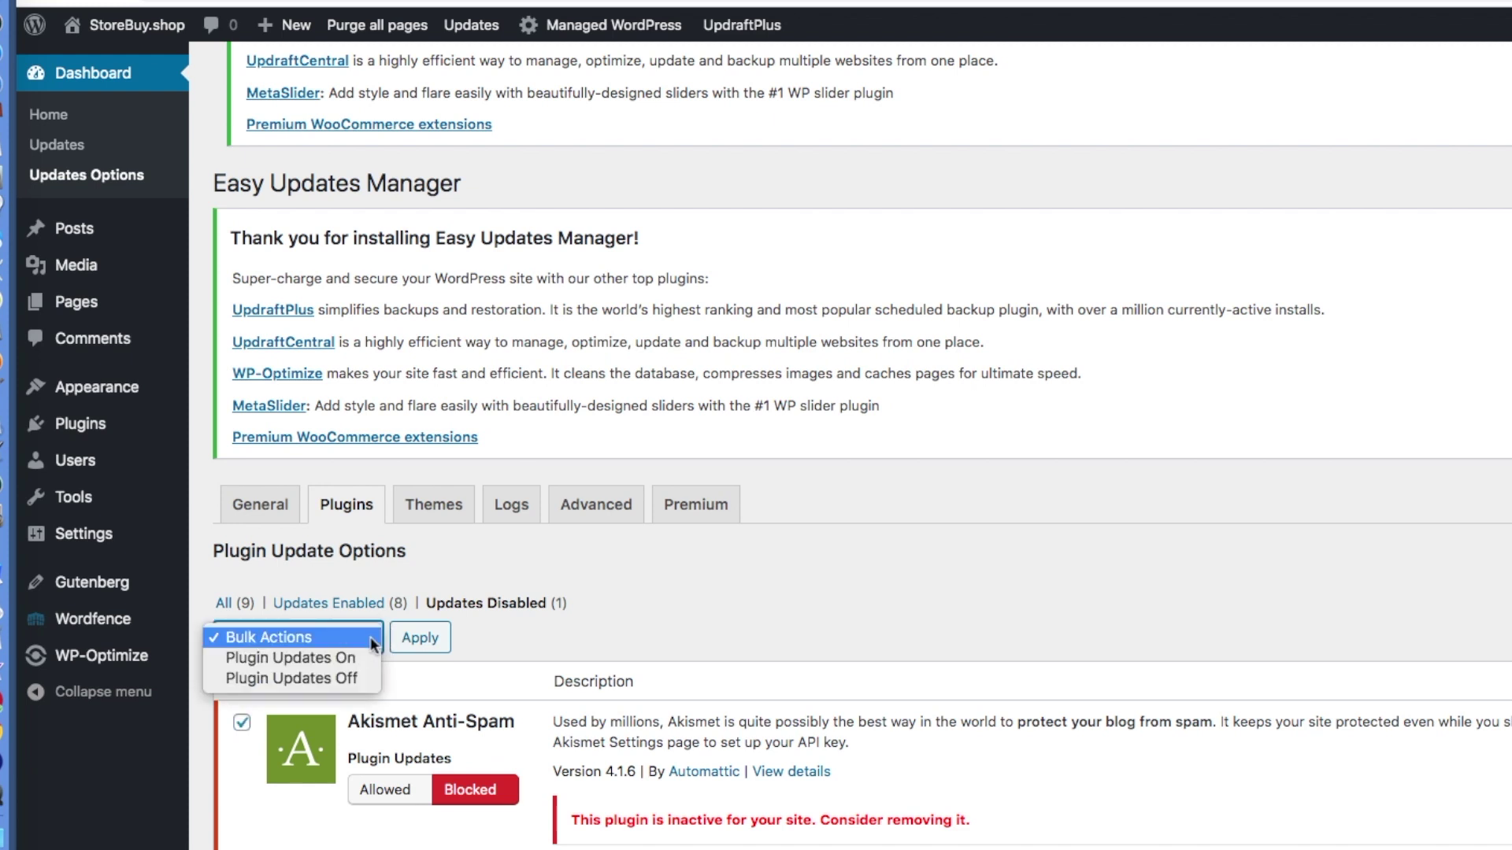
click(331, 678)
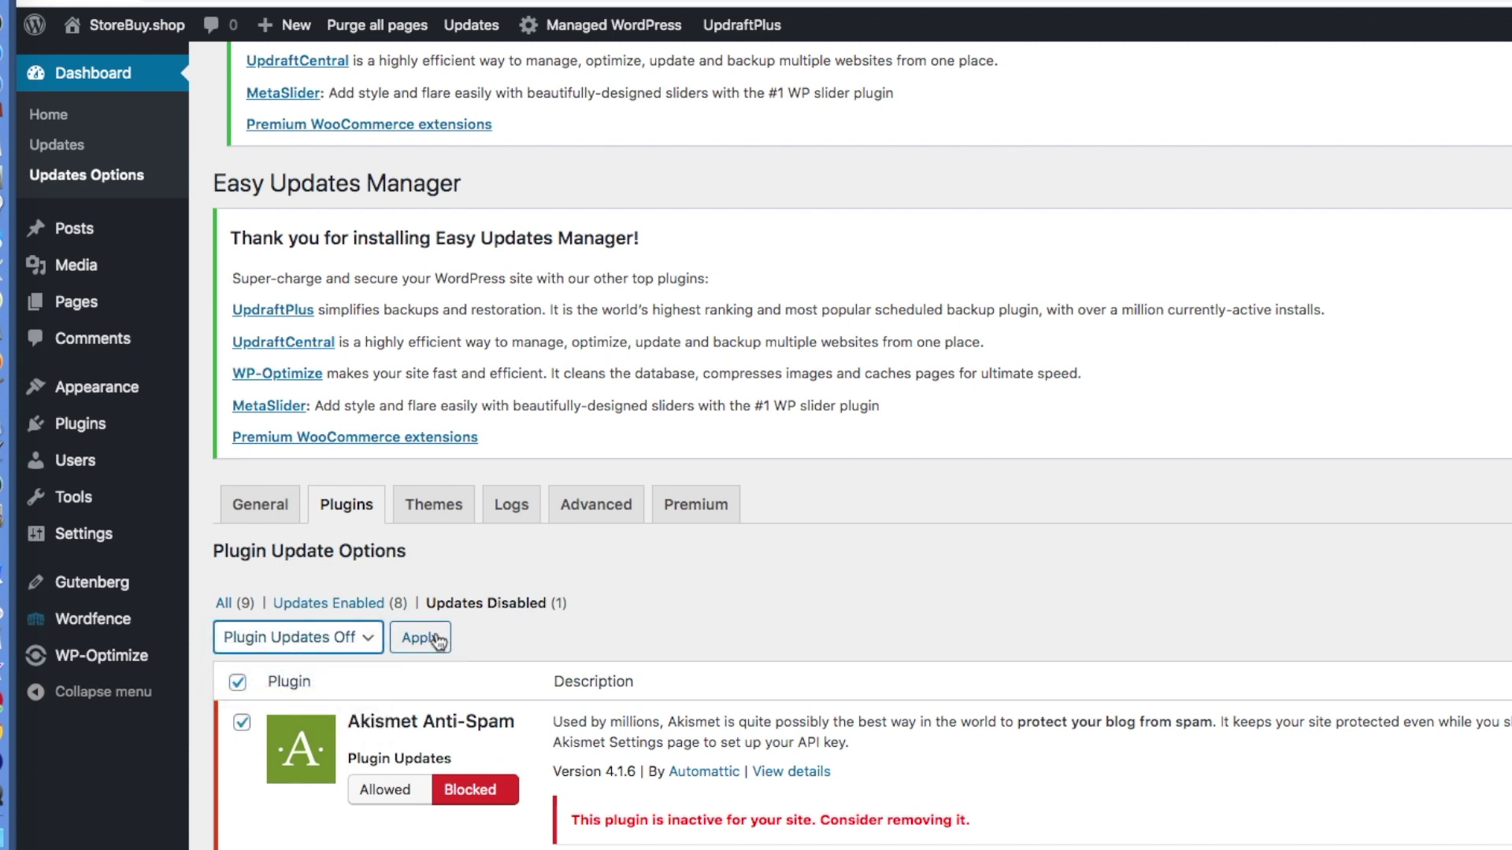
click(437, 640)
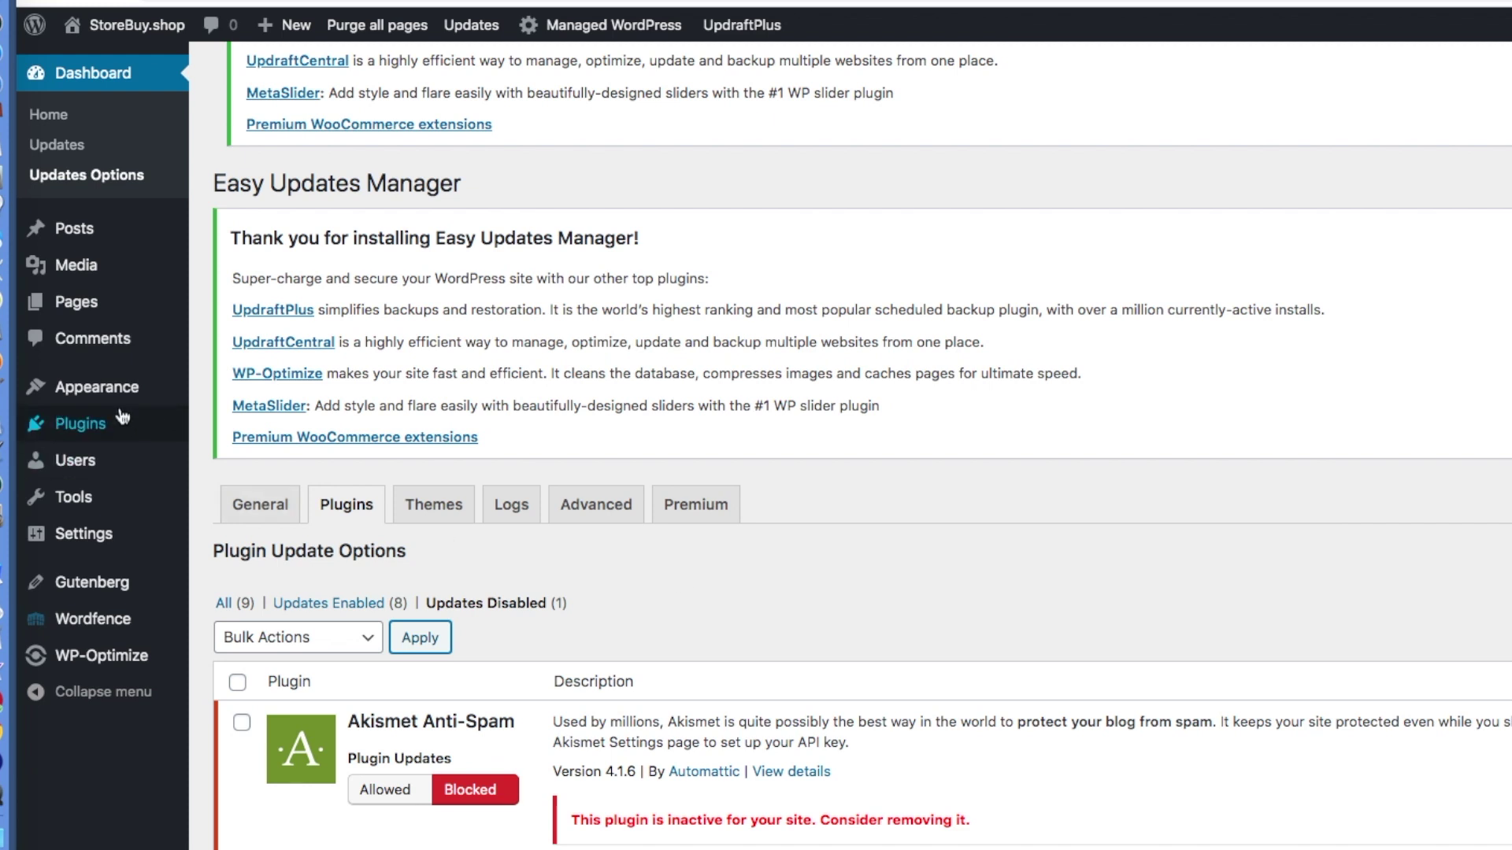
mouse_move(94, 425)
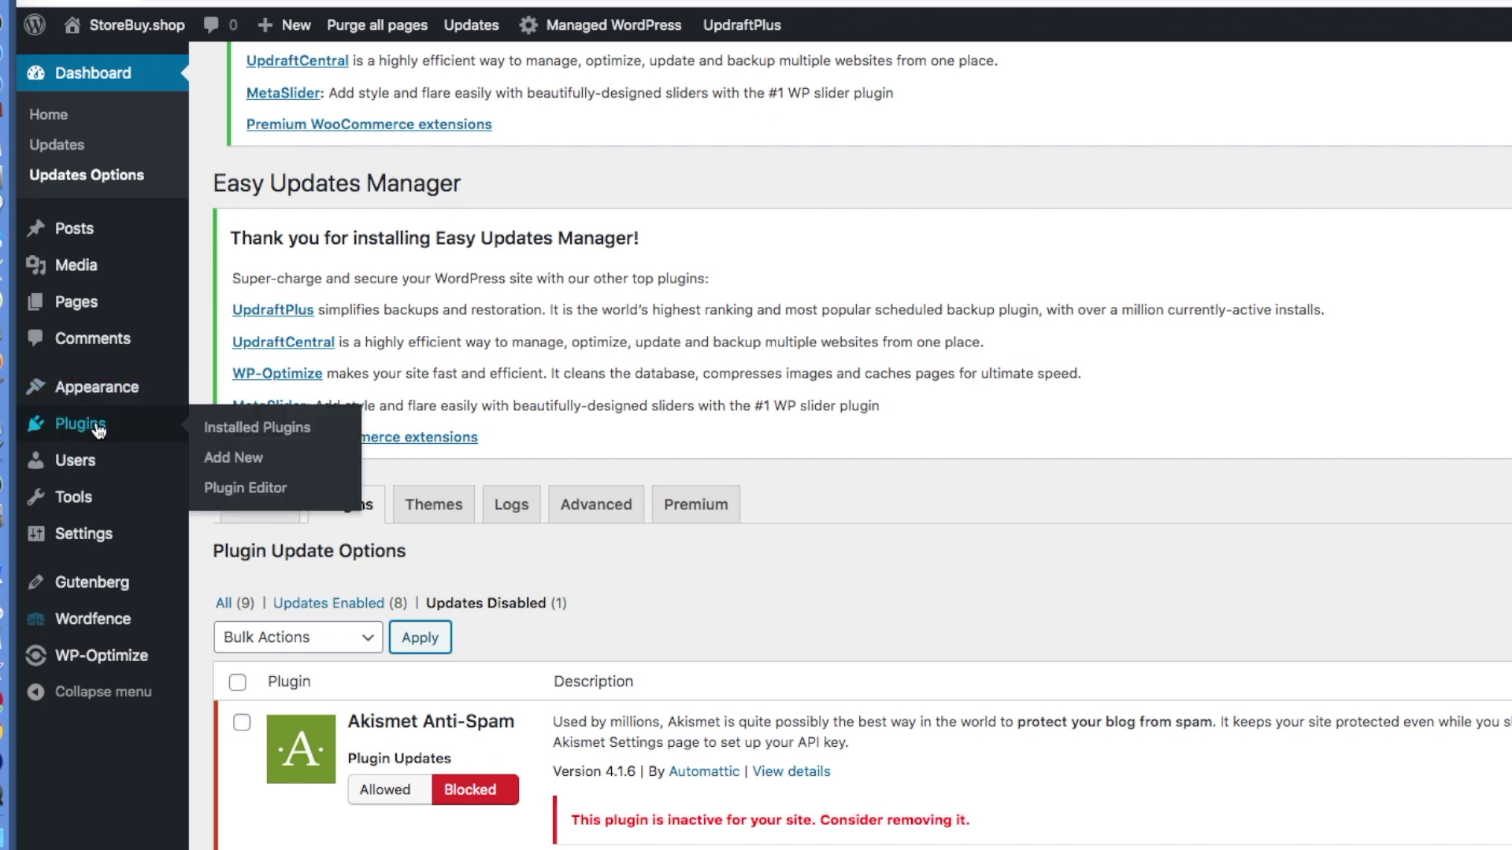
Delete Akismet Anti-Spam from Installed Plugins and confirm, leaving 8 active plugins
click(229, 430)
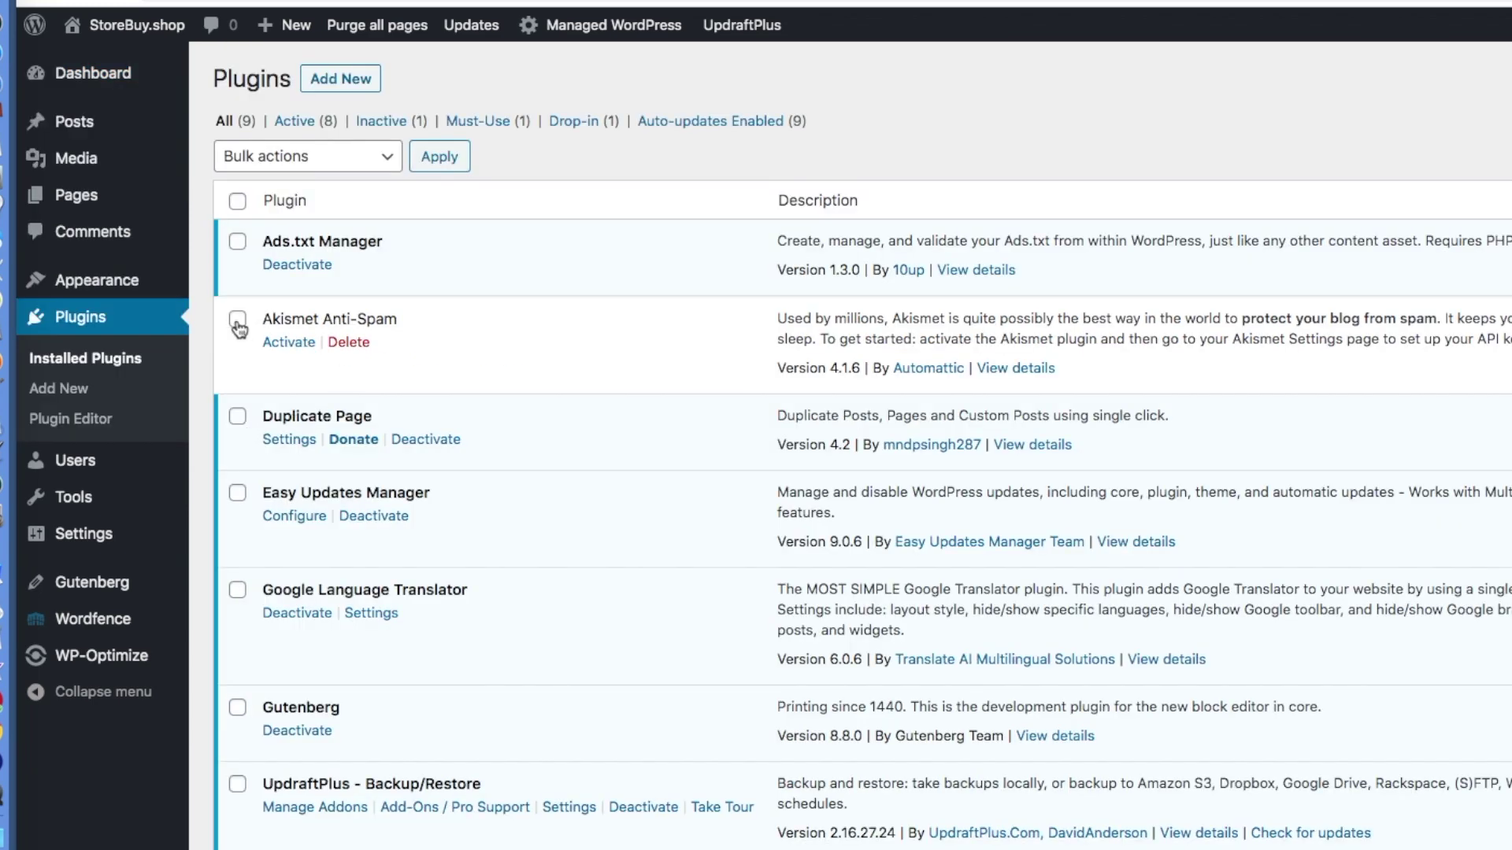
click(348, 346)
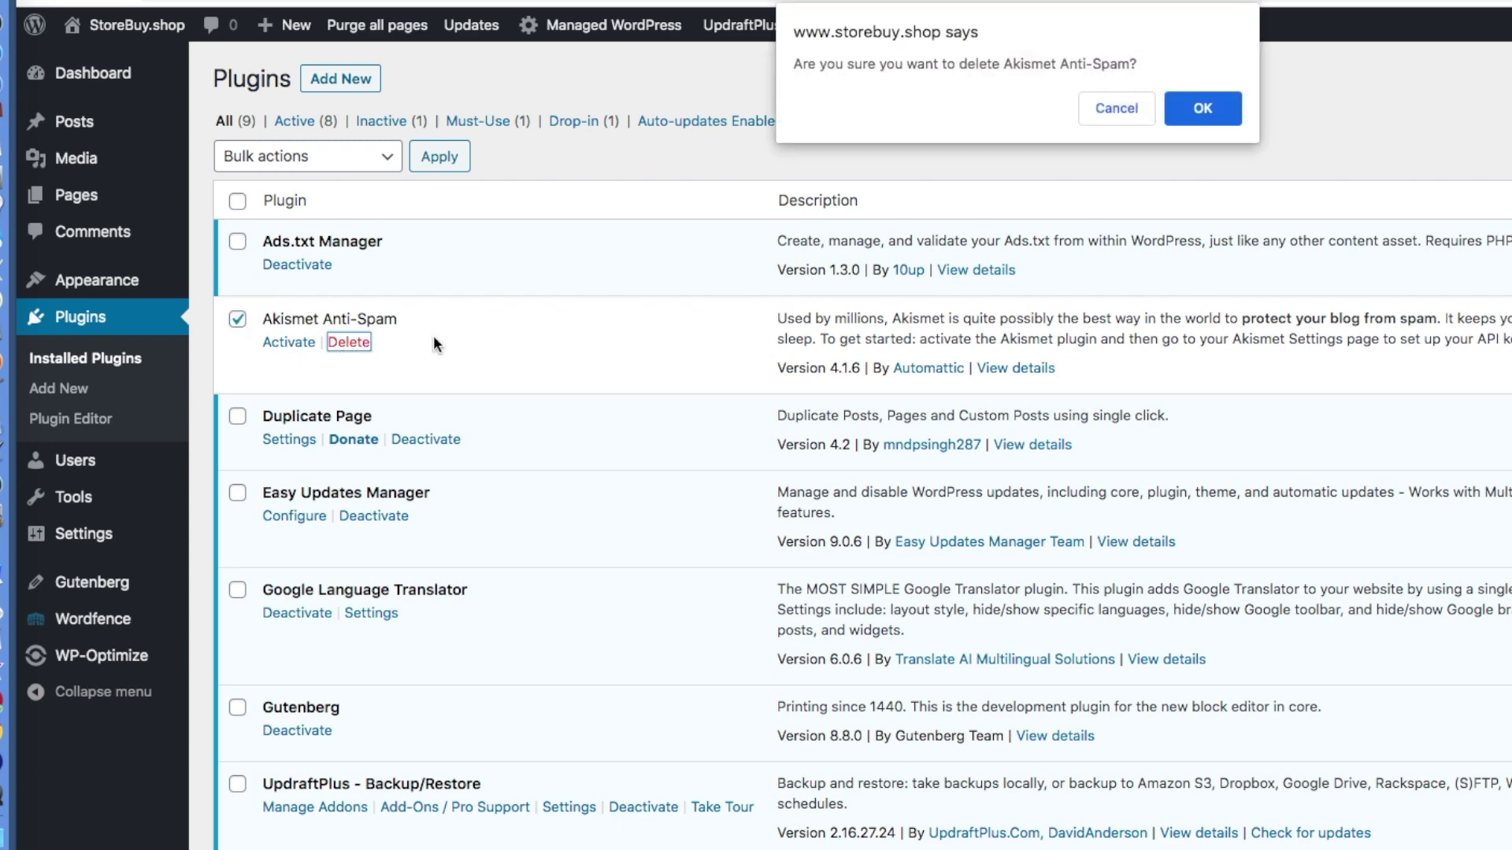
click(1176, 113)
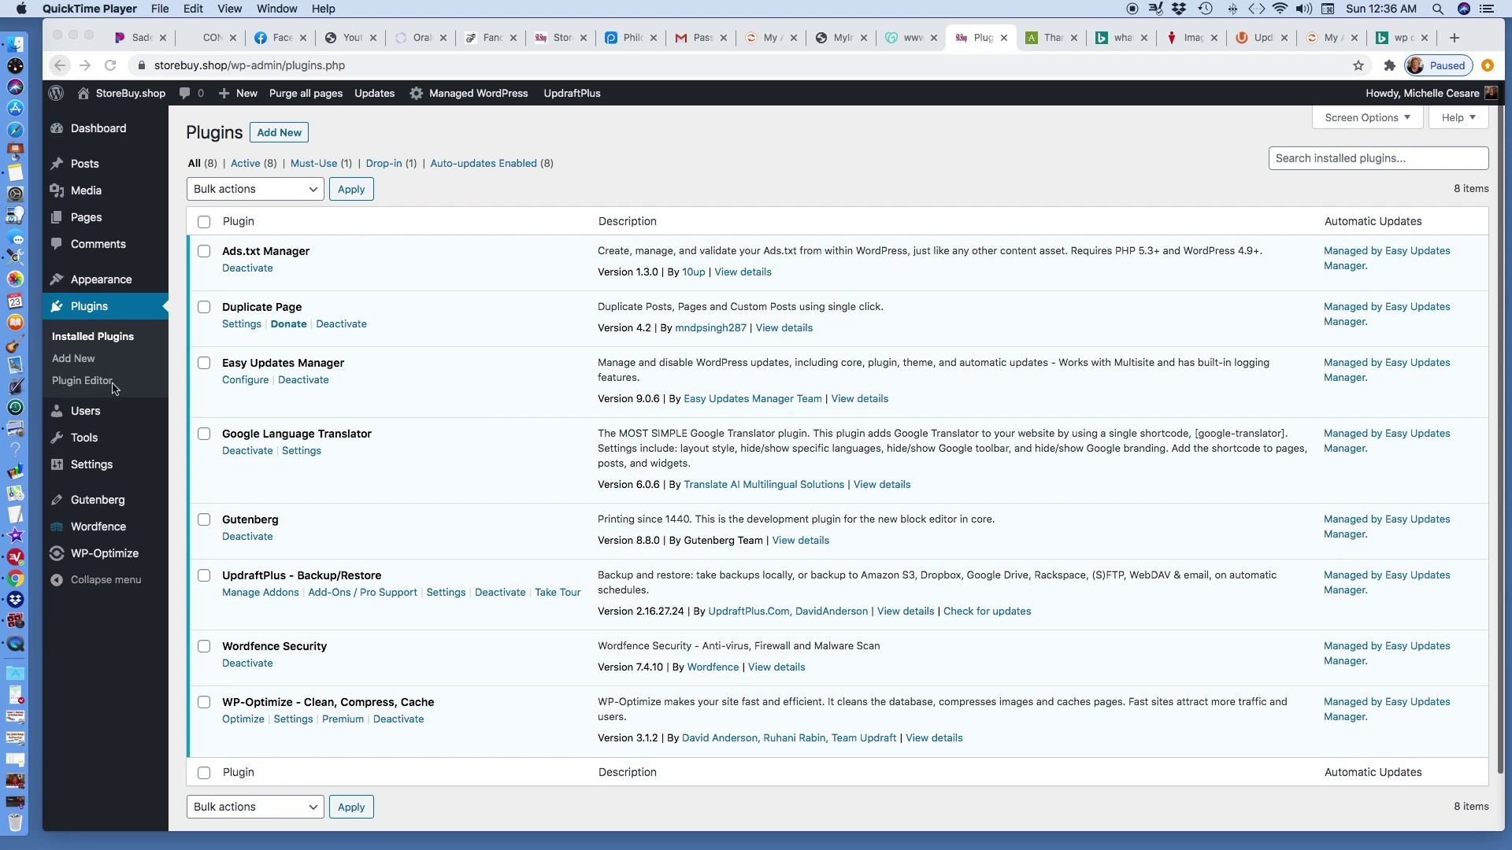
Open the Plugin Editor showing Ads.txt Manager's ads-txt.php, keeping Ads.txt Manager selected
click(106, 385)
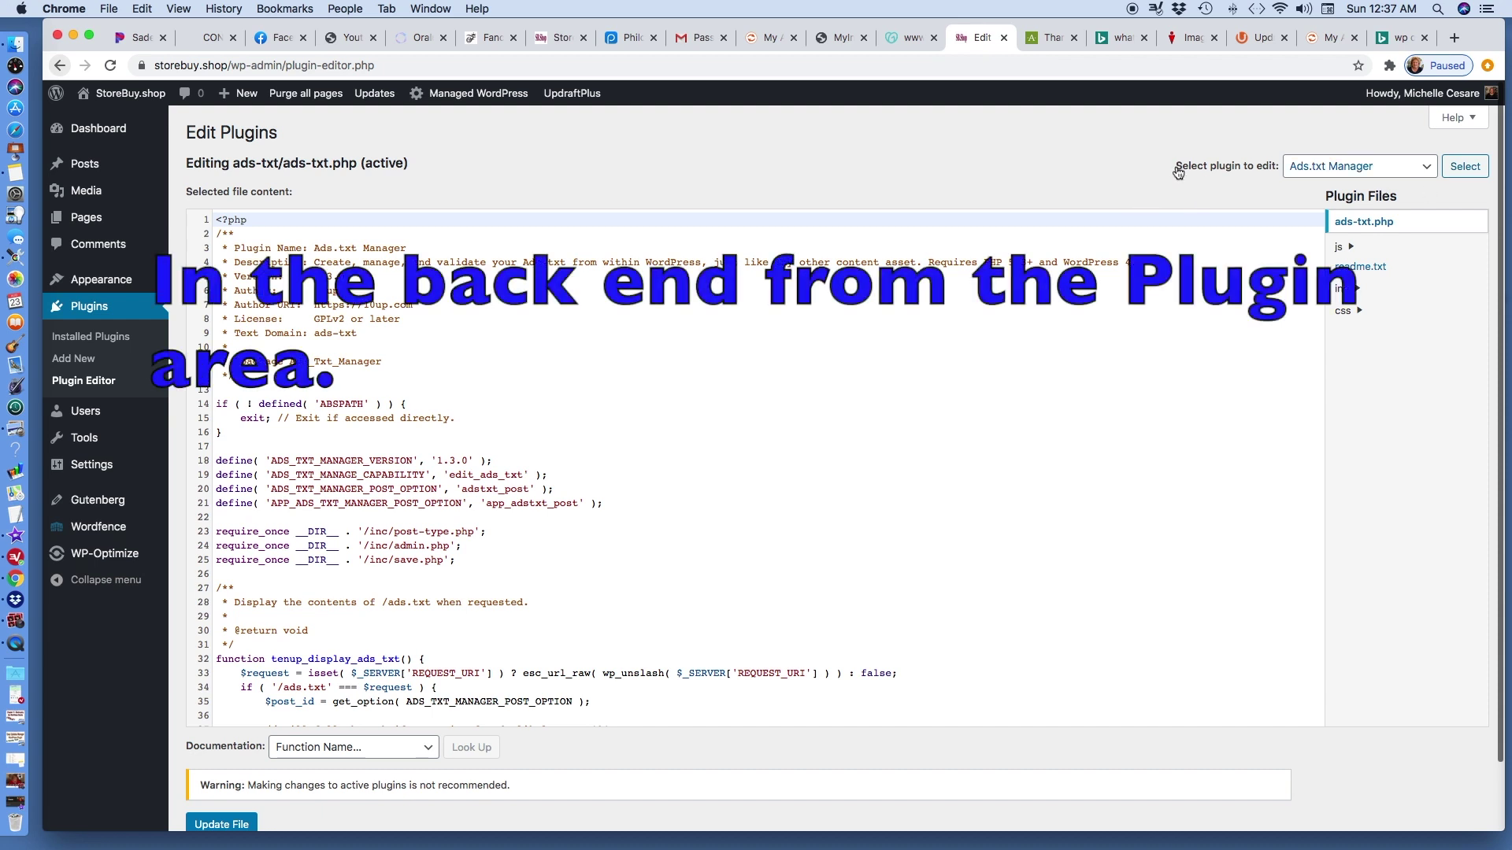
drag(1178, 173, 1279, 174)
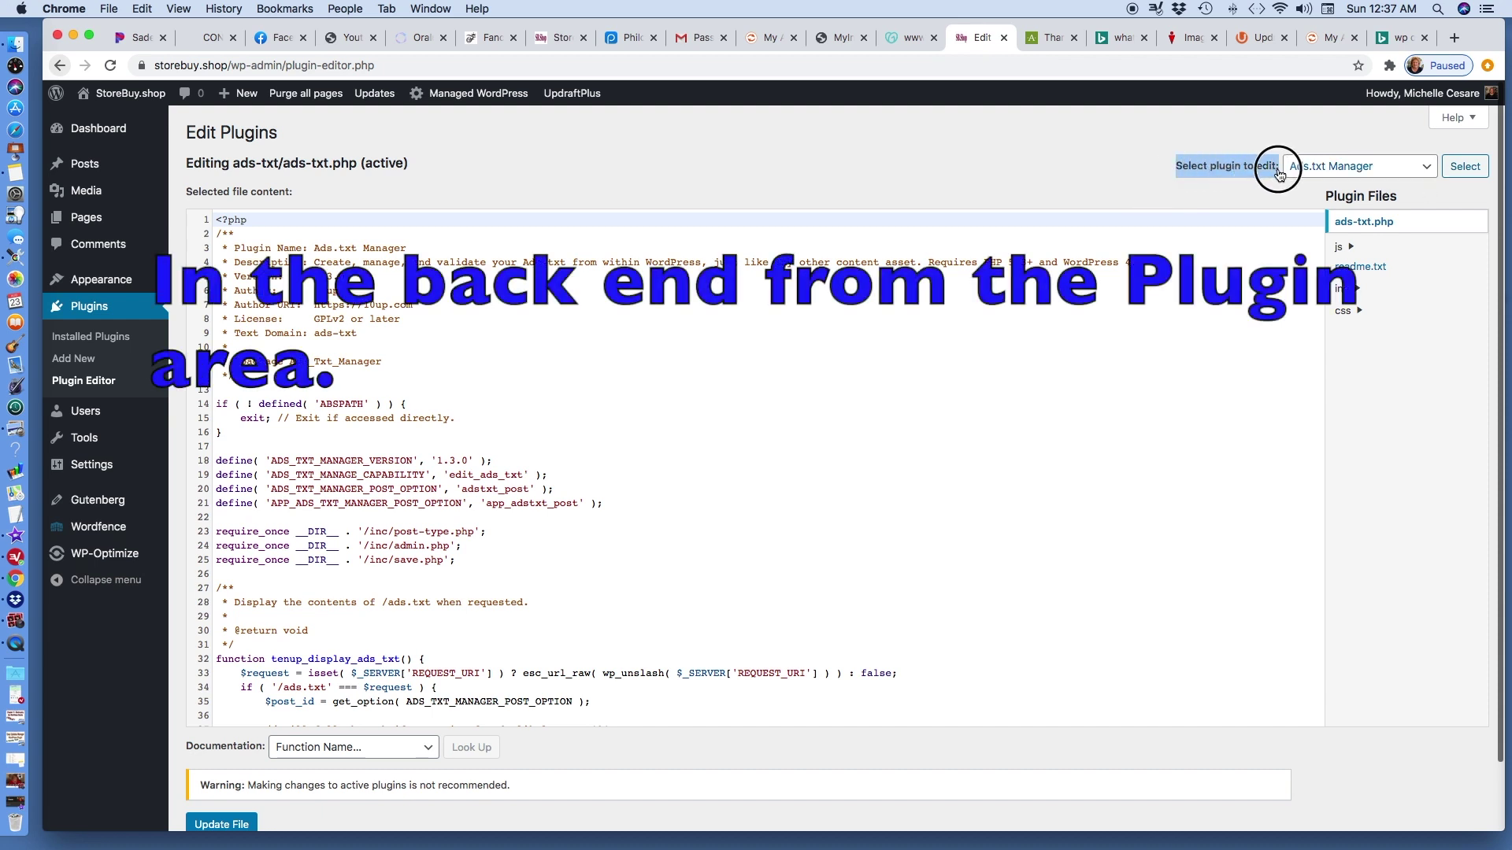
click(1291, 169)
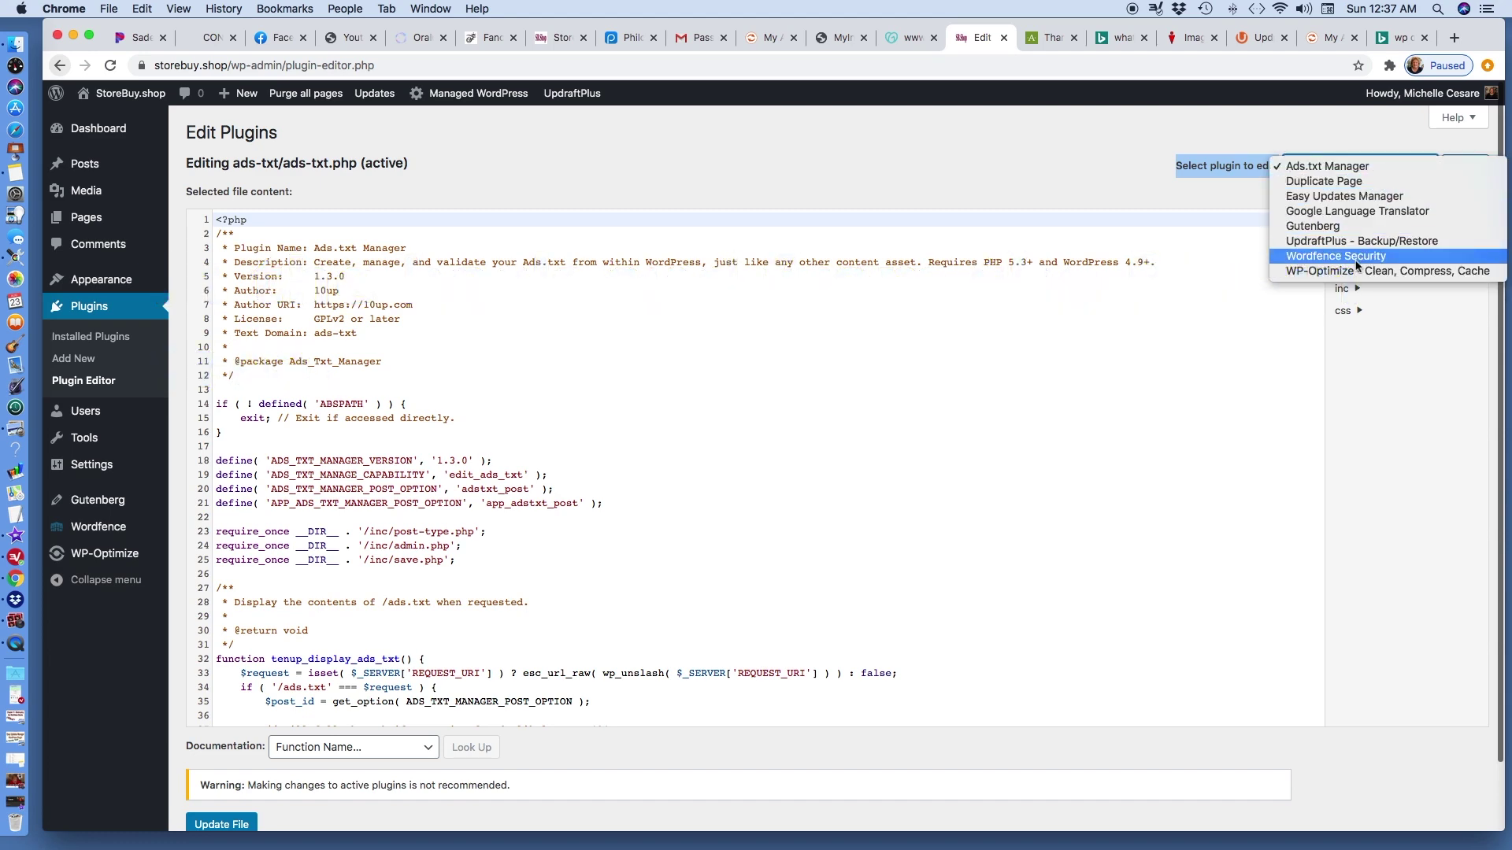
click(1105, 193)
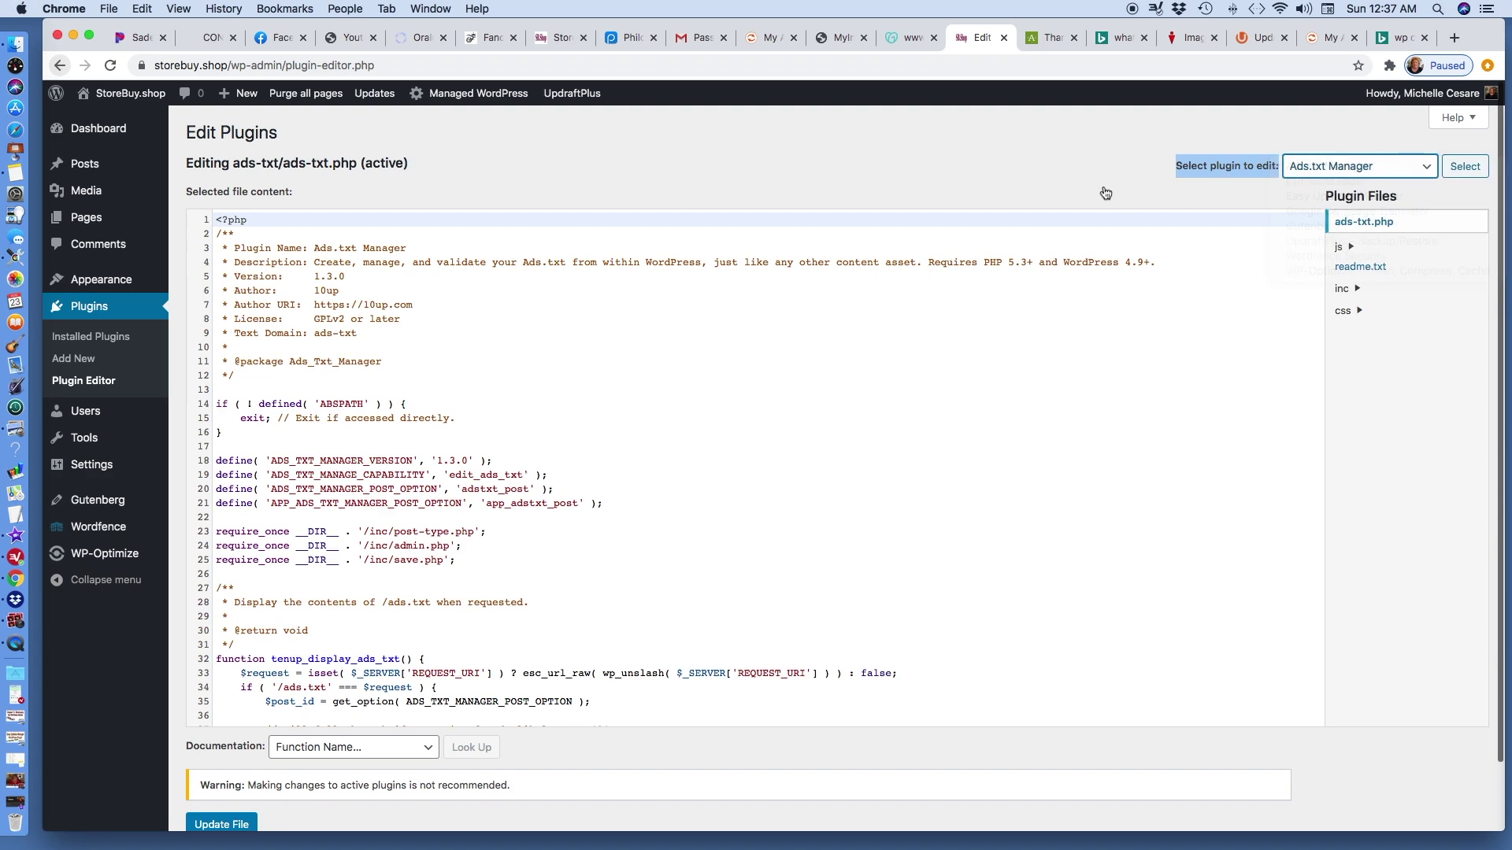
scroll(971, 346, down, 15)
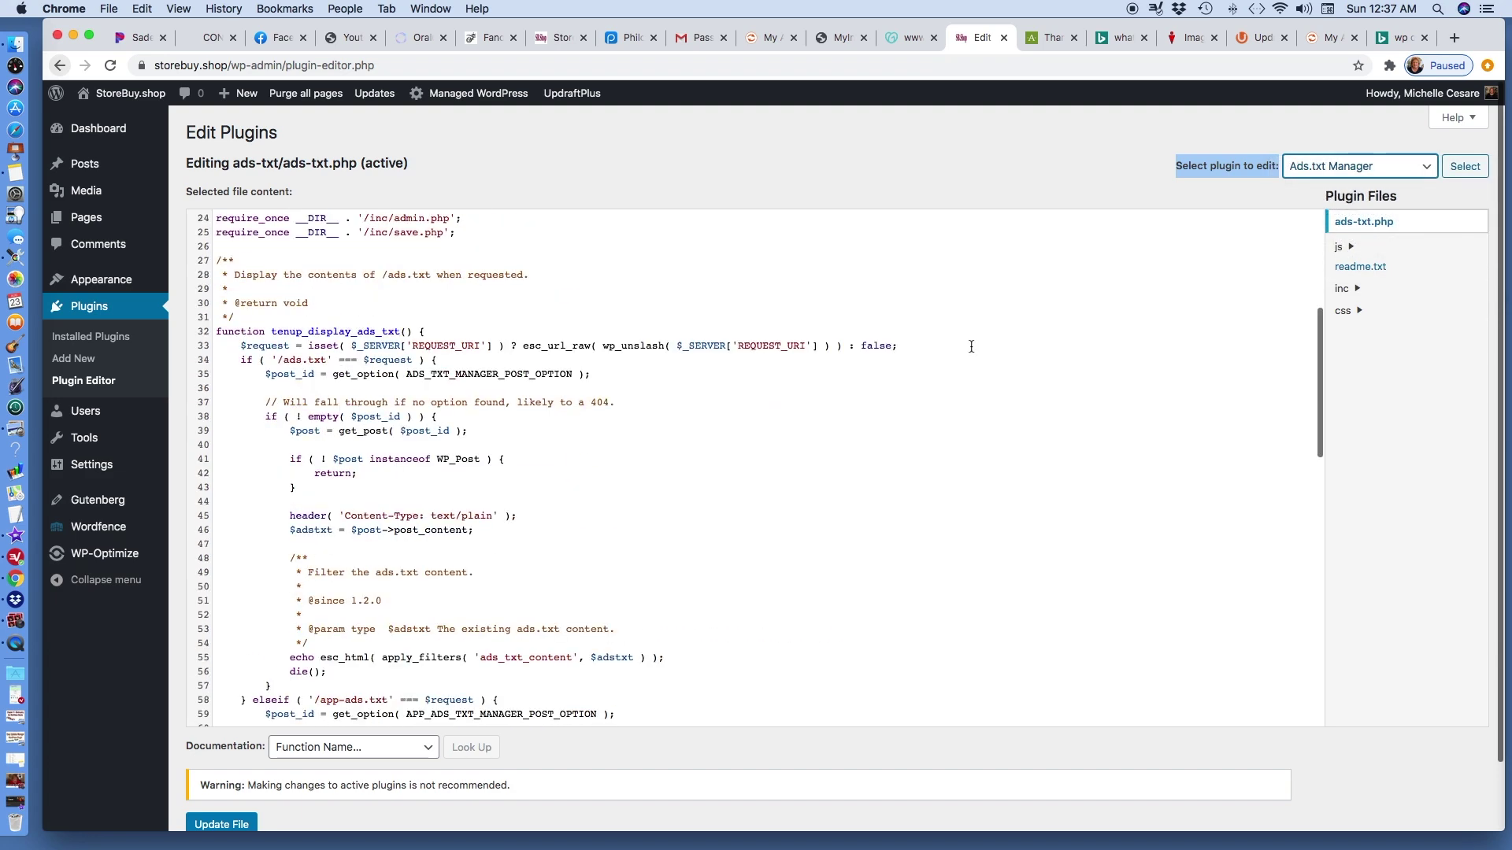
scroll(971, 347, down, 2)
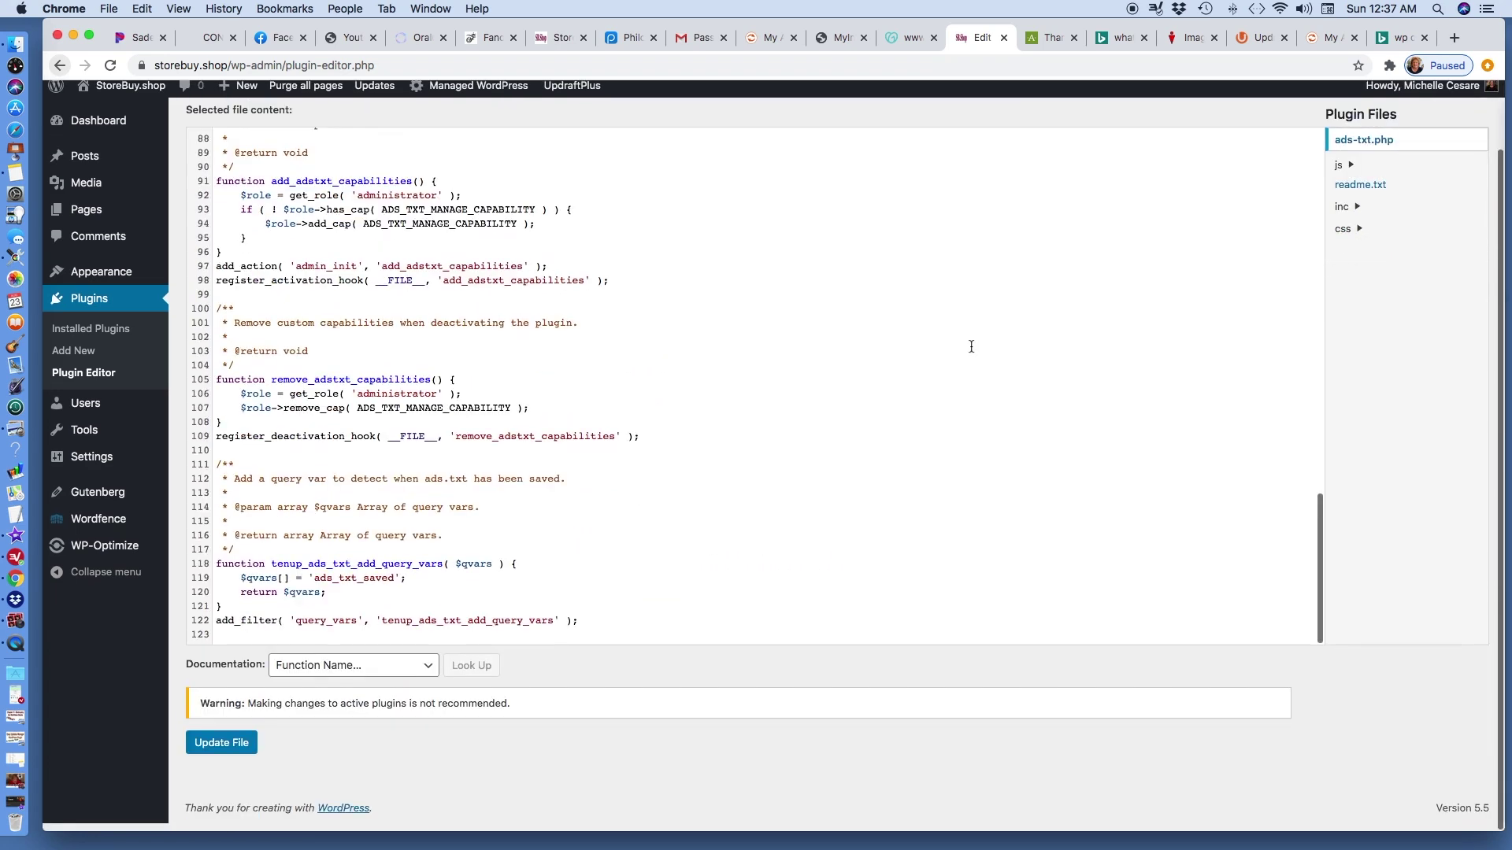
scroll(971, 346, up, 11)
scroll(971, 346, up, 4)
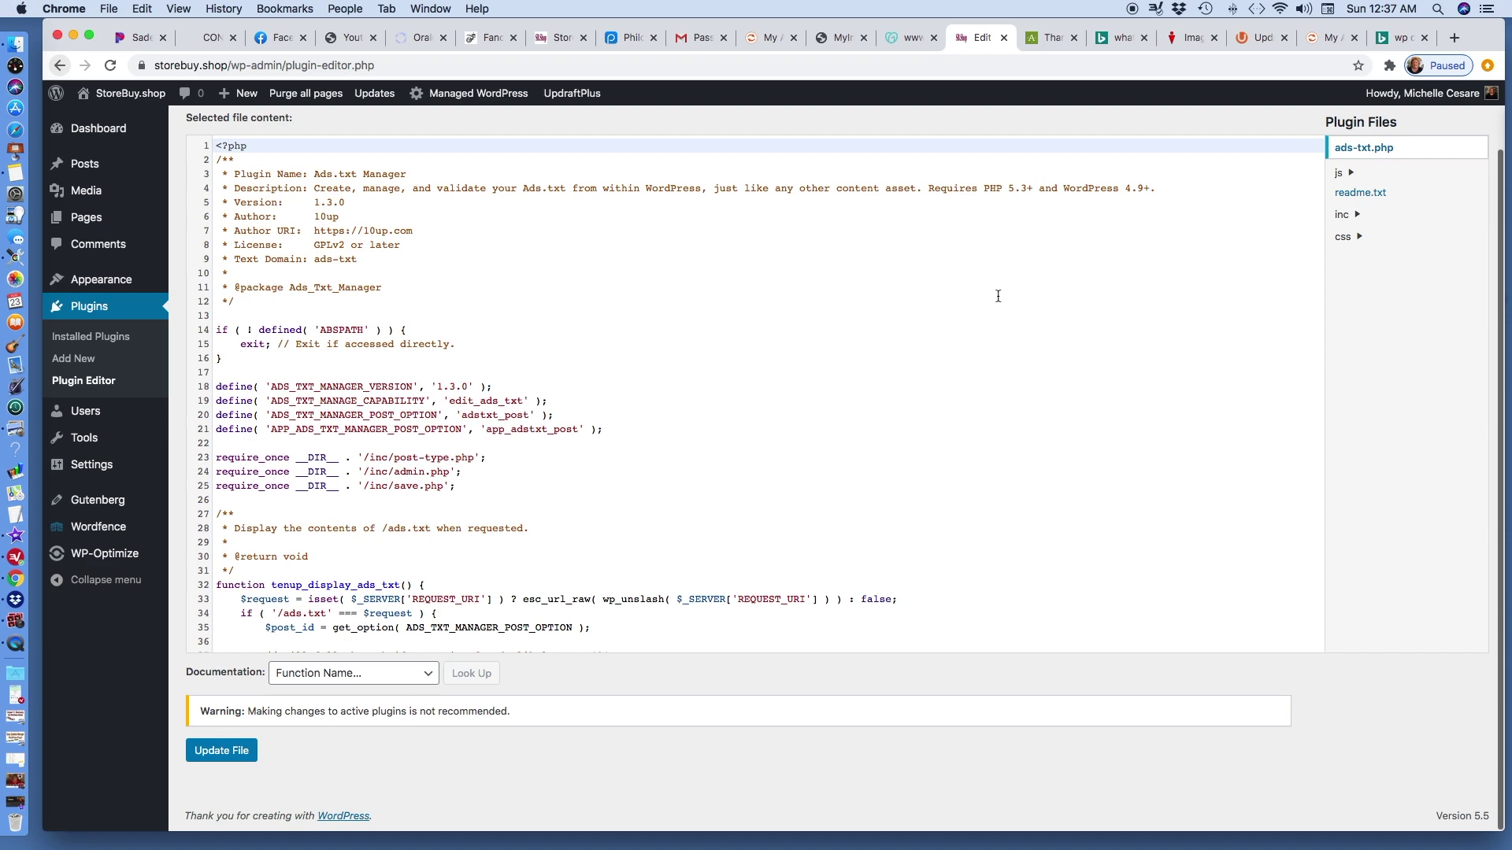
scroll(997, 296, down, 10)
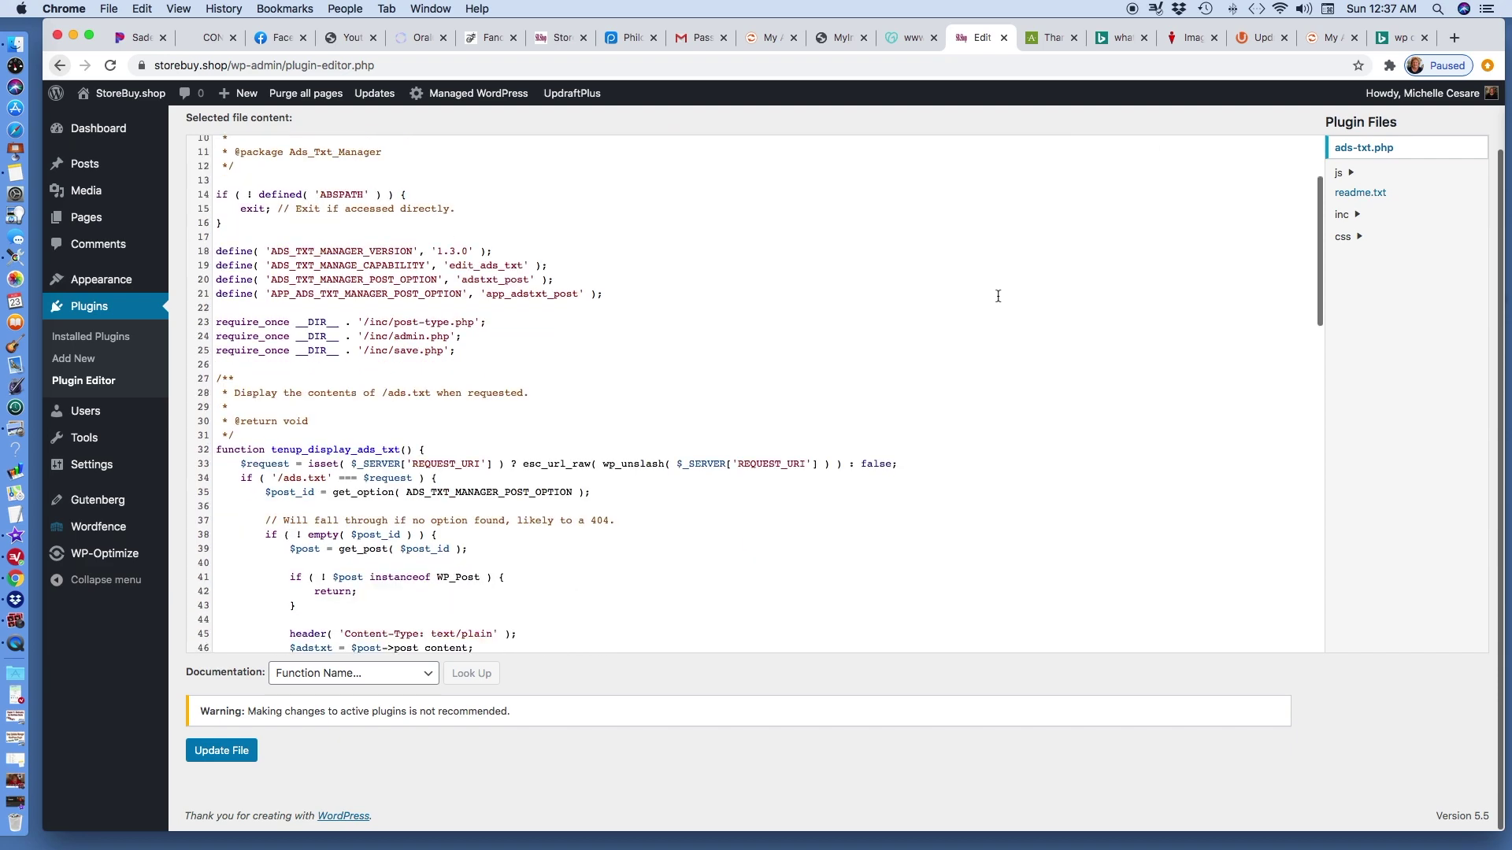
scroll(997, 296, up, 12)
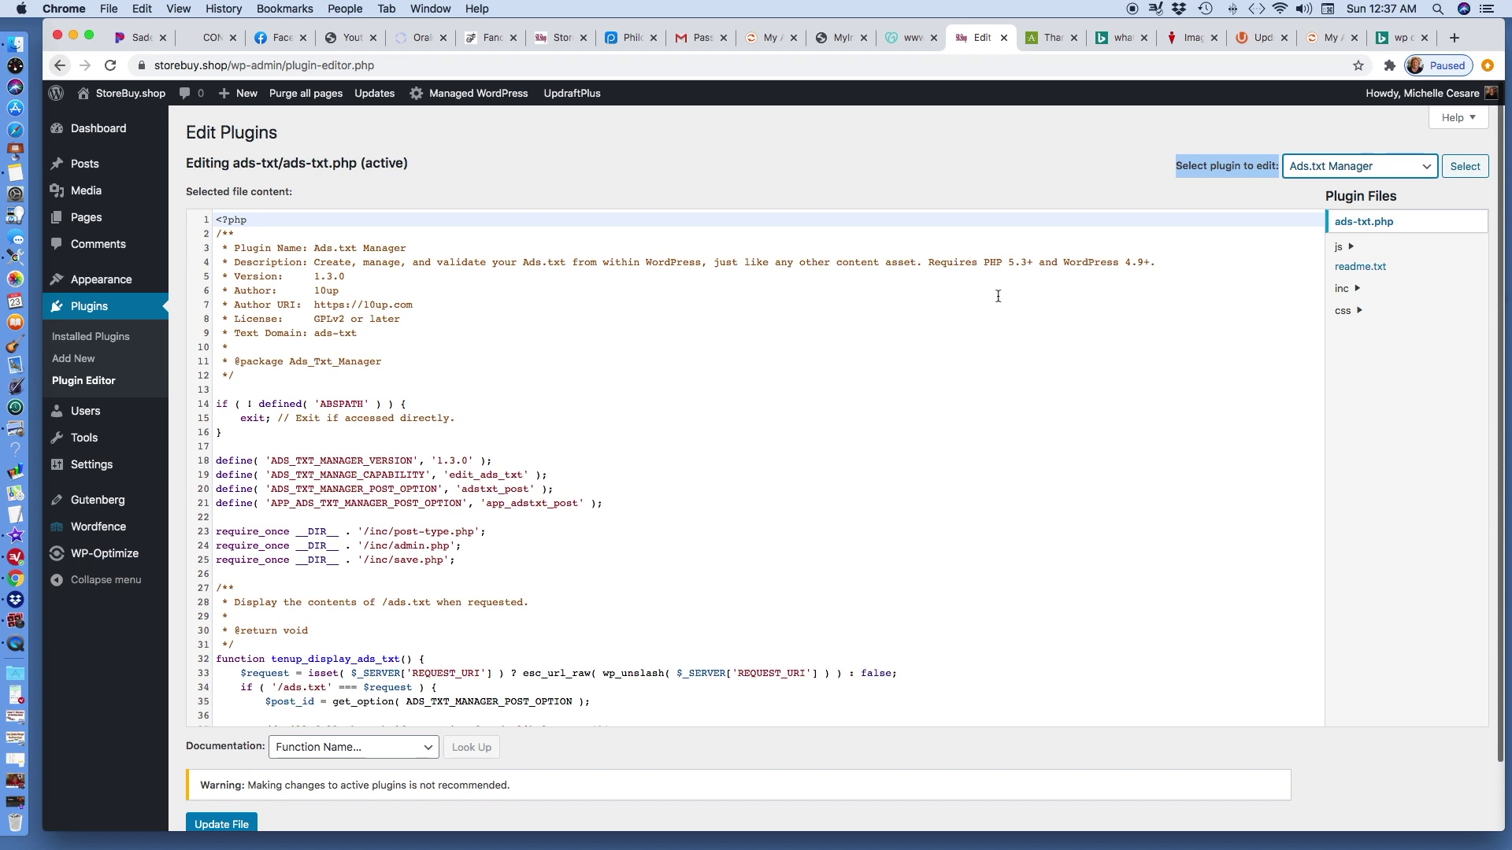
scroll(996, 294, down, 2)
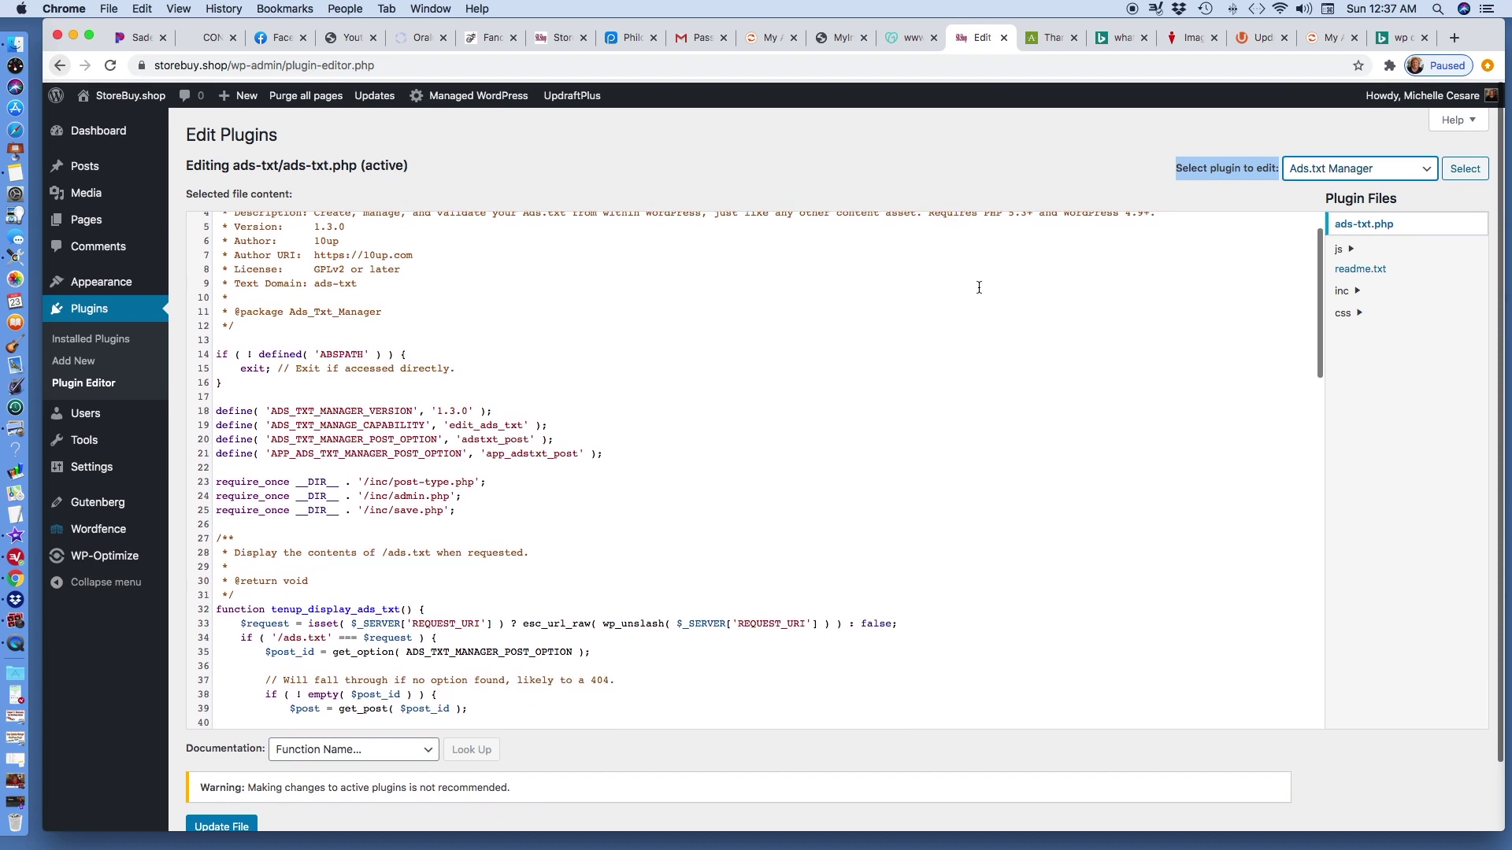
Select the ads-txt.php code in the Plugin Editor, then return to Installed Plugins
scroll(982, 289, up, 2)
drag(263, 234, 236, 755)
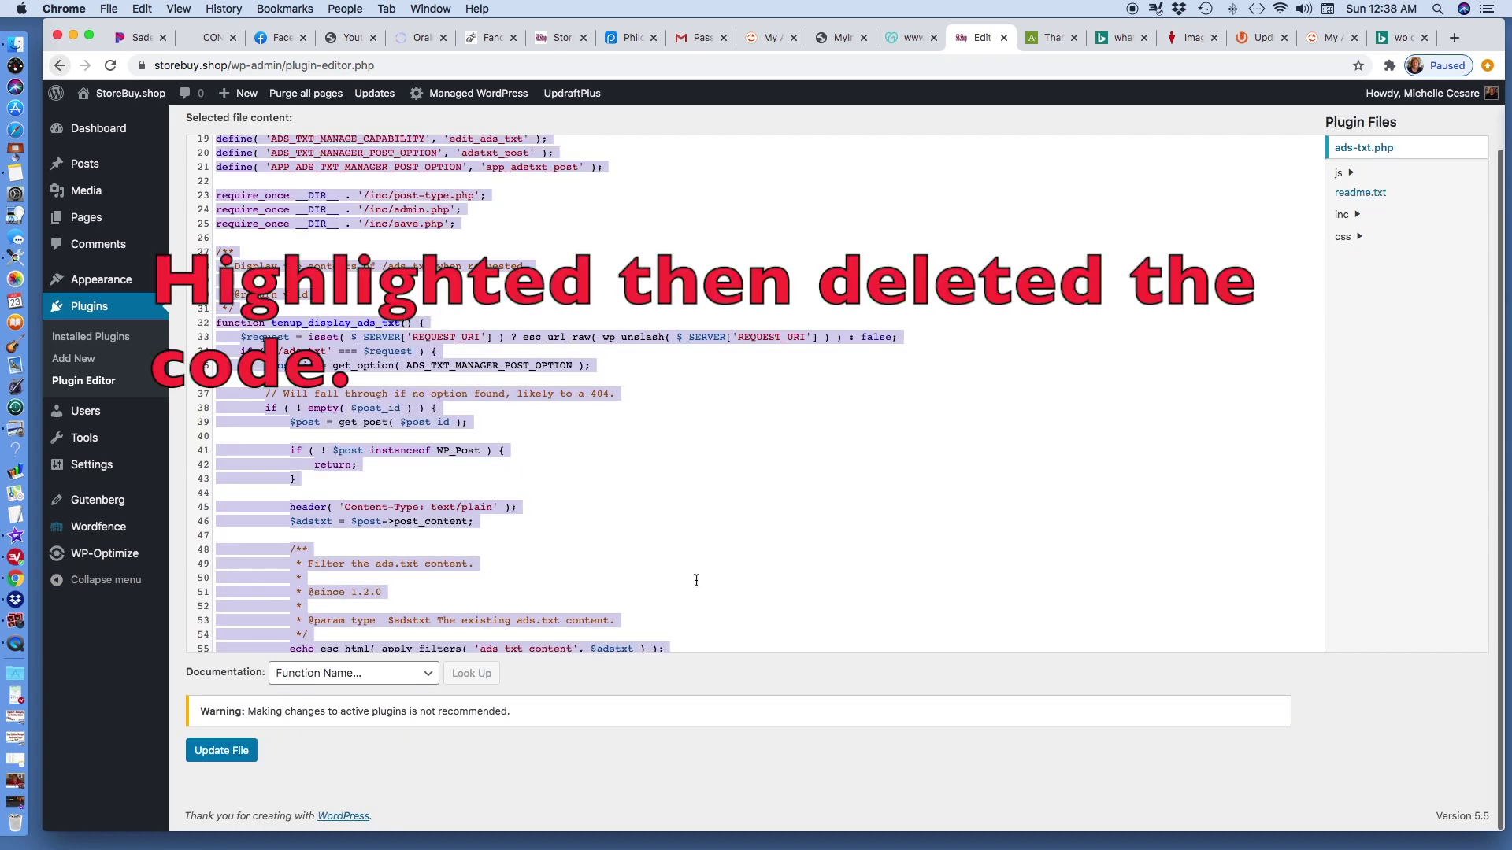
scroll(696, 581, up, 4)
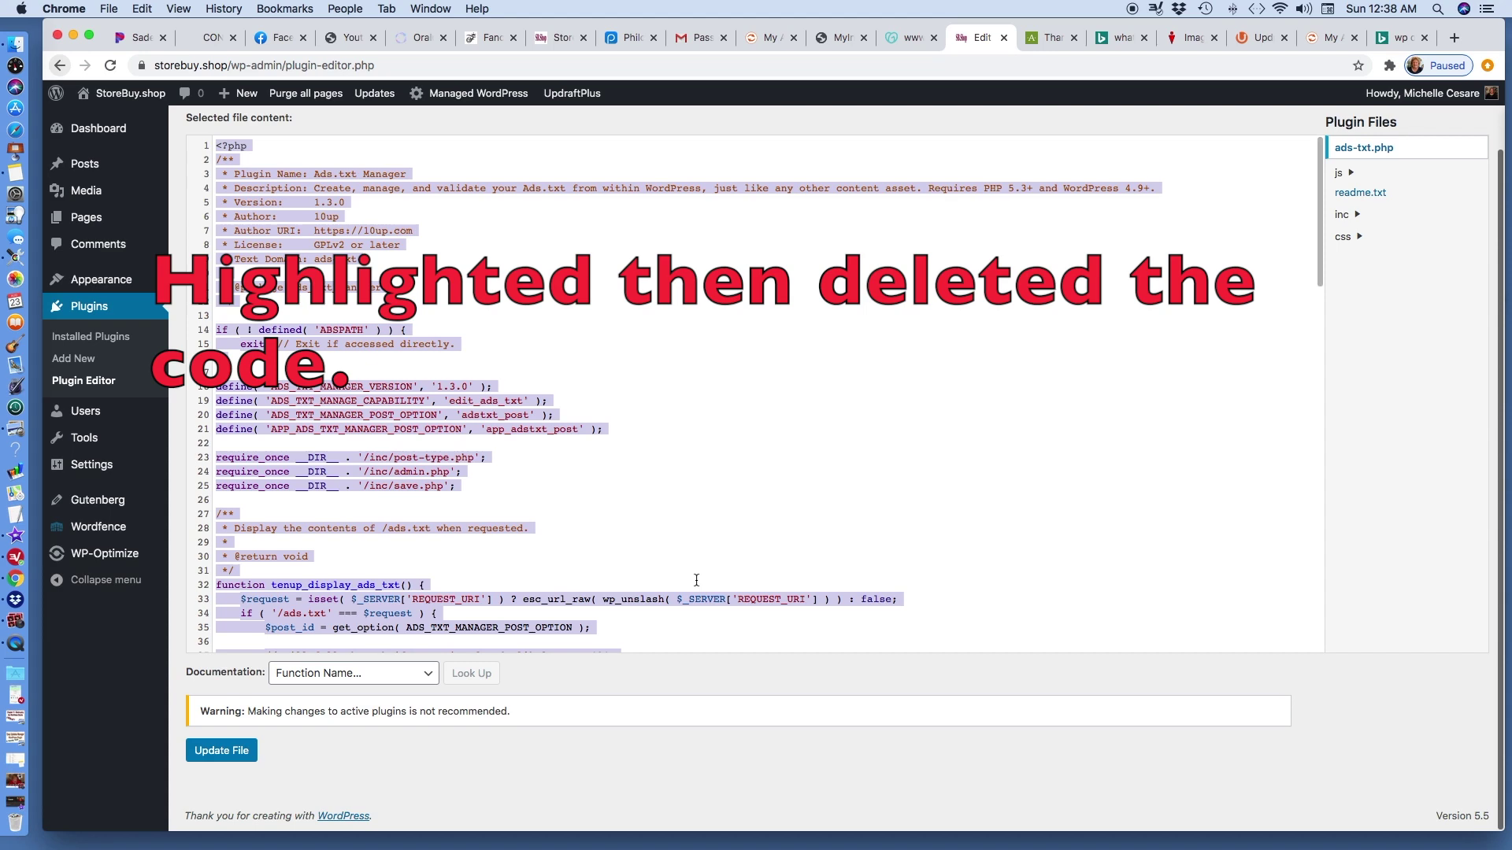
click(101, 343)
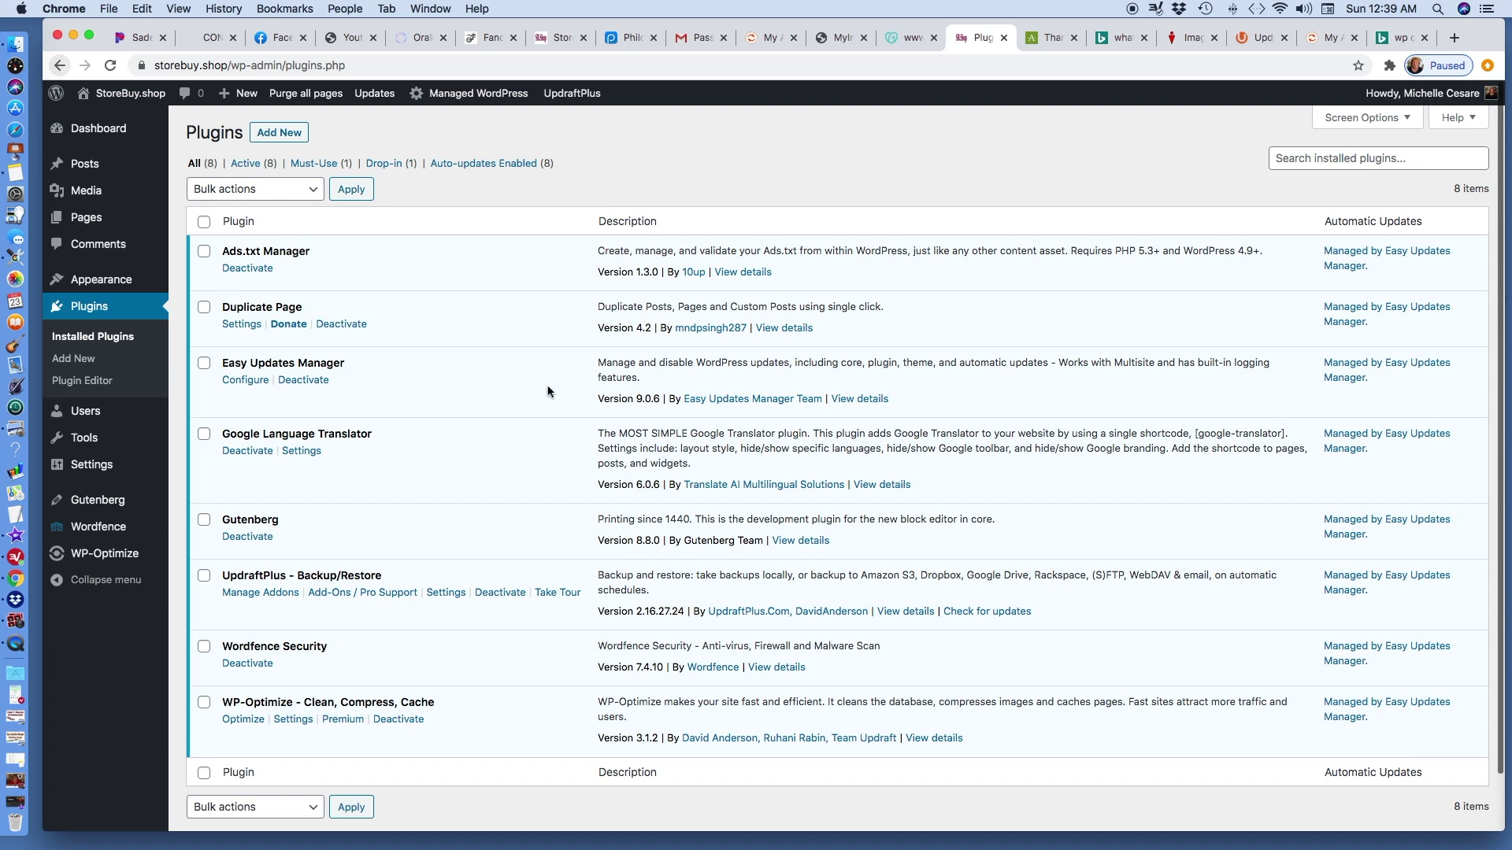
mouse_move(124, 558)
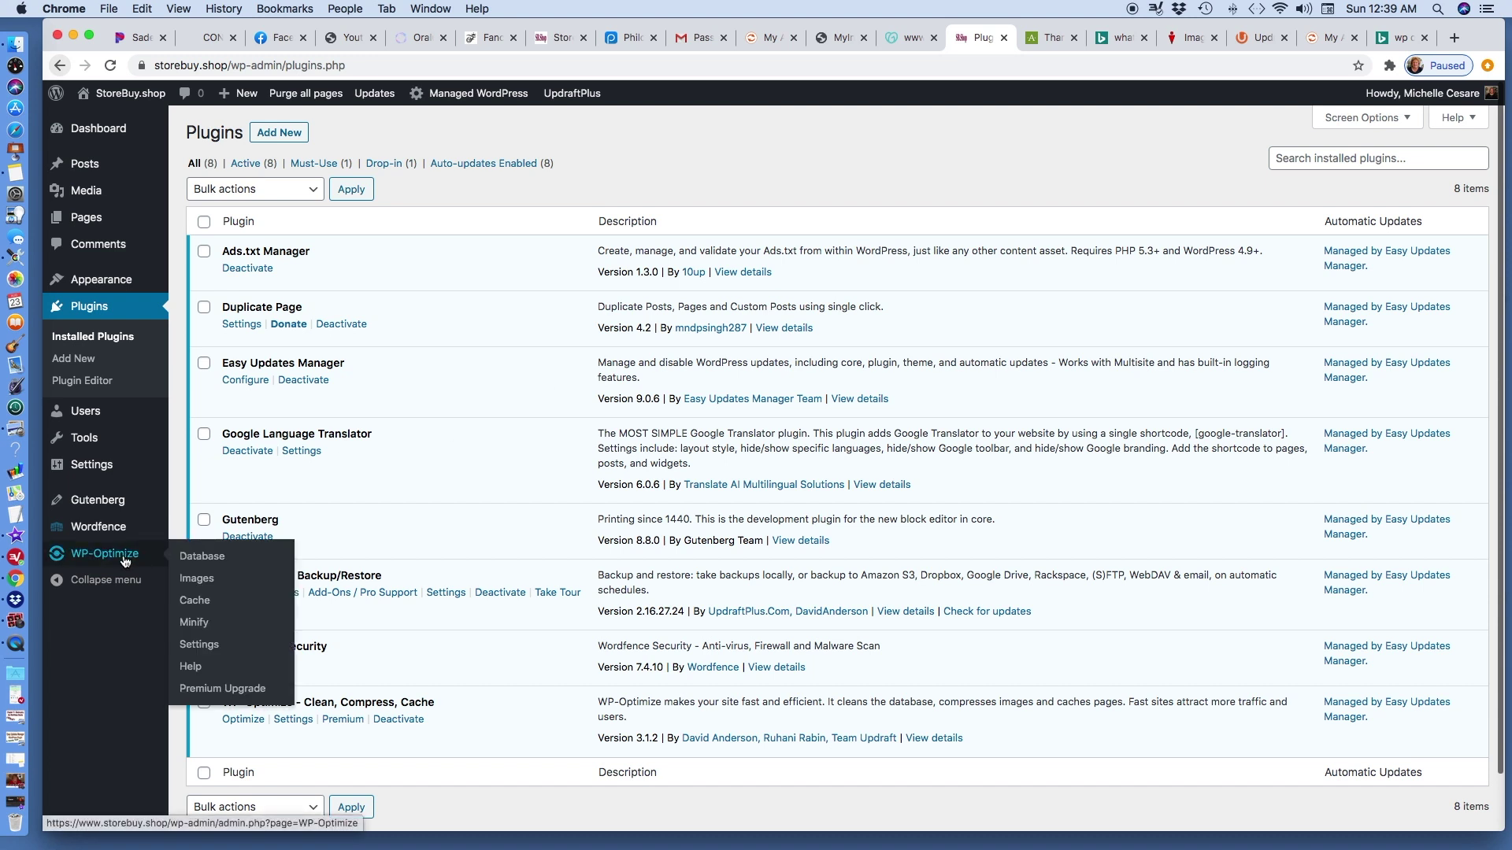
mouse_move(102, 469)
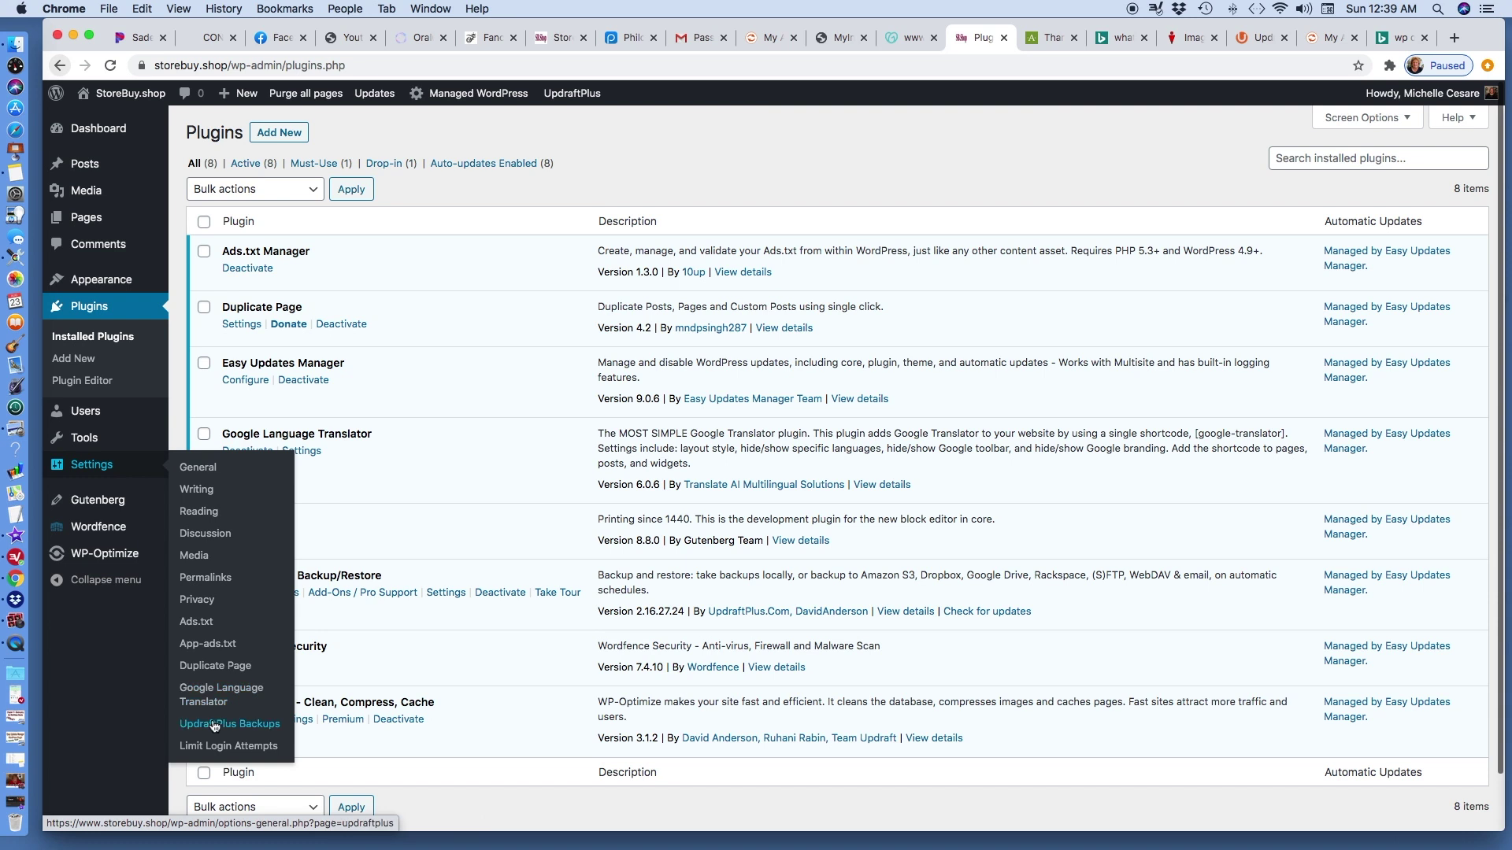
mouse_move(368, 101)
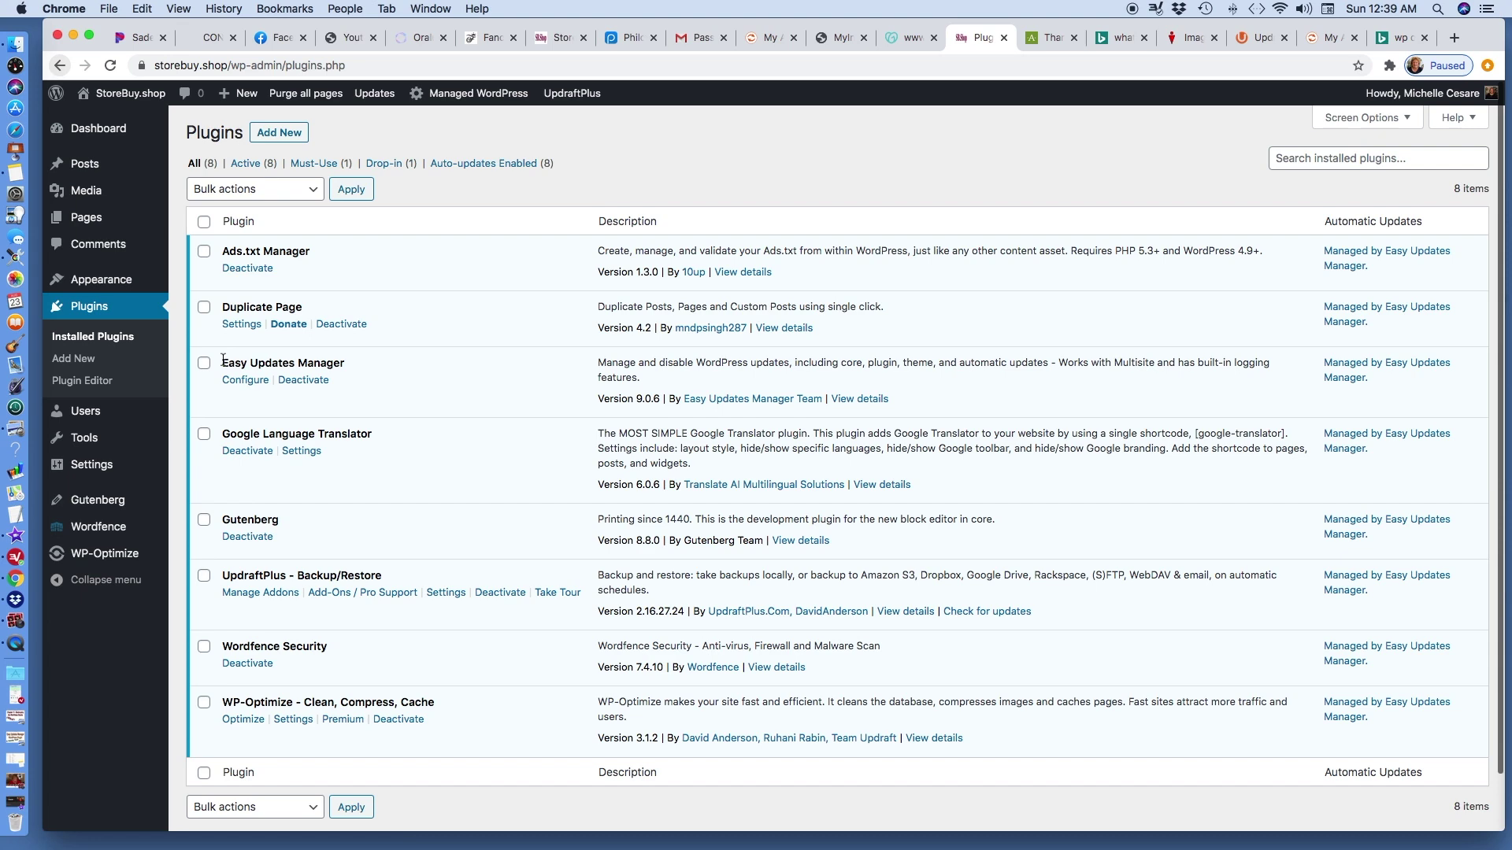
drag(223, 360, 365, 360)
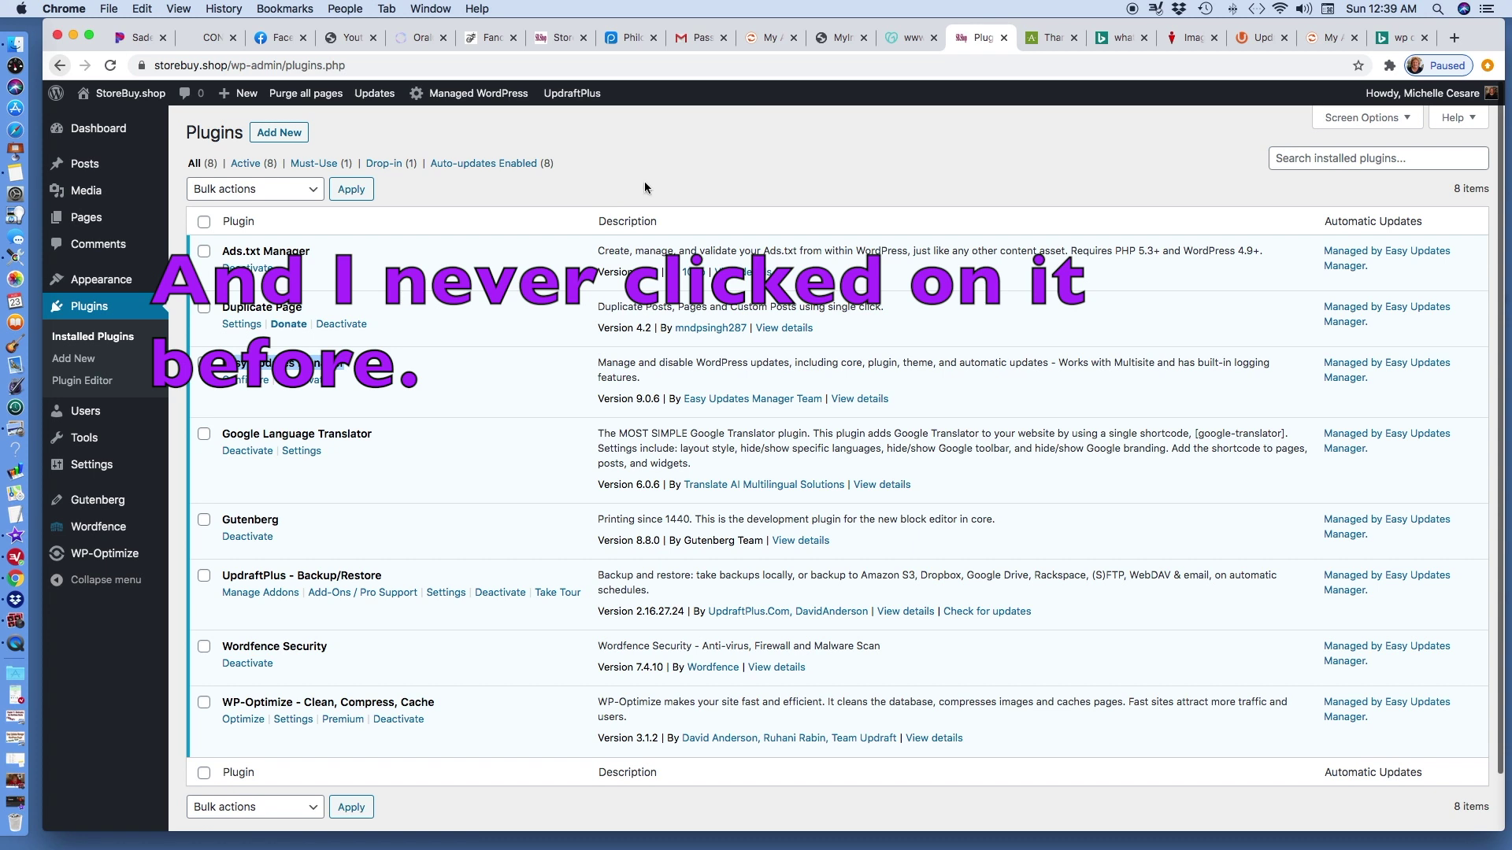
click(837, 38)
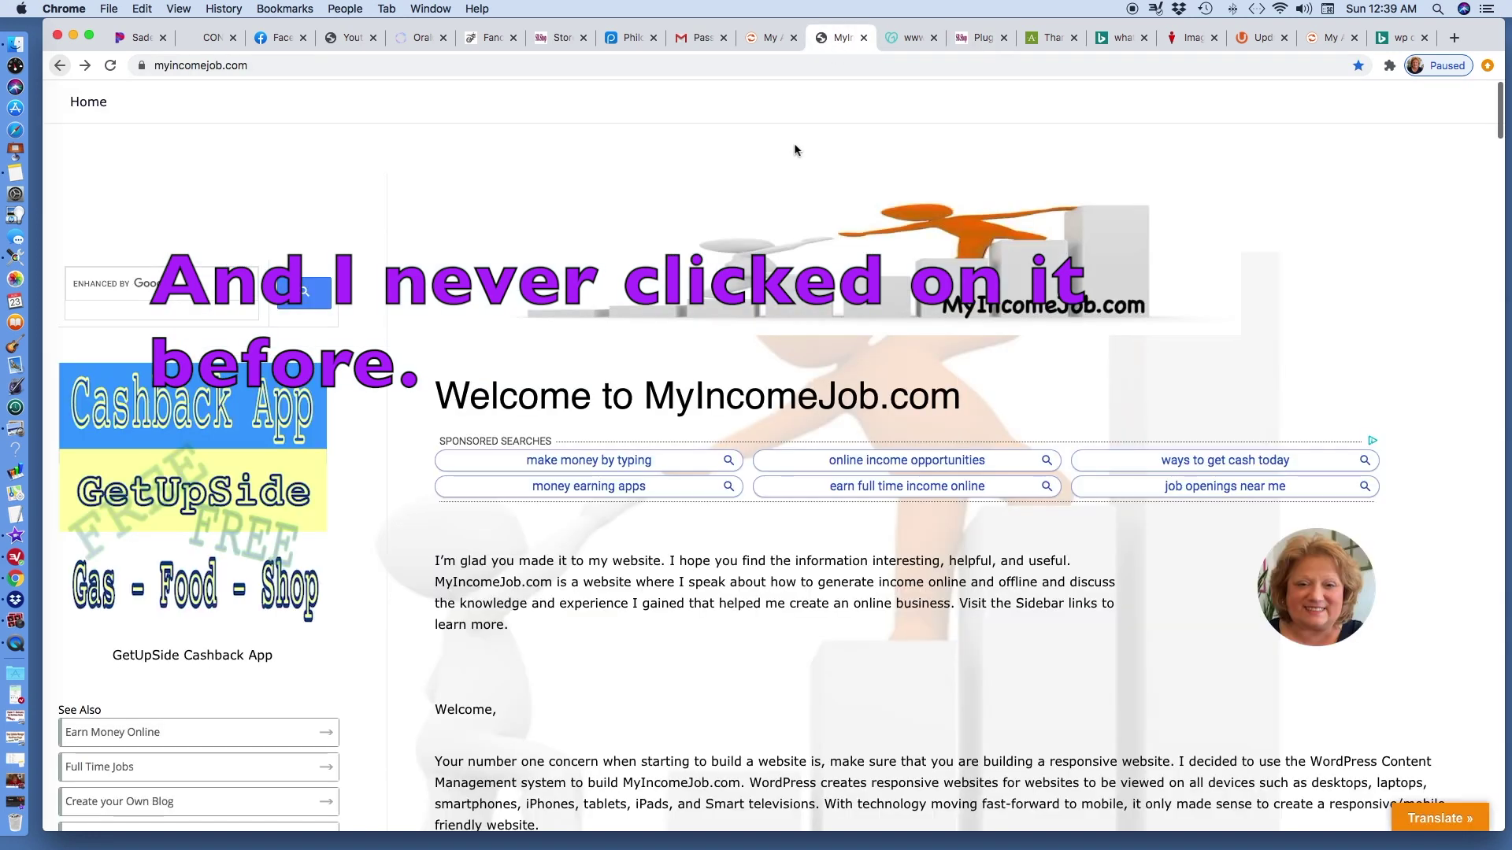